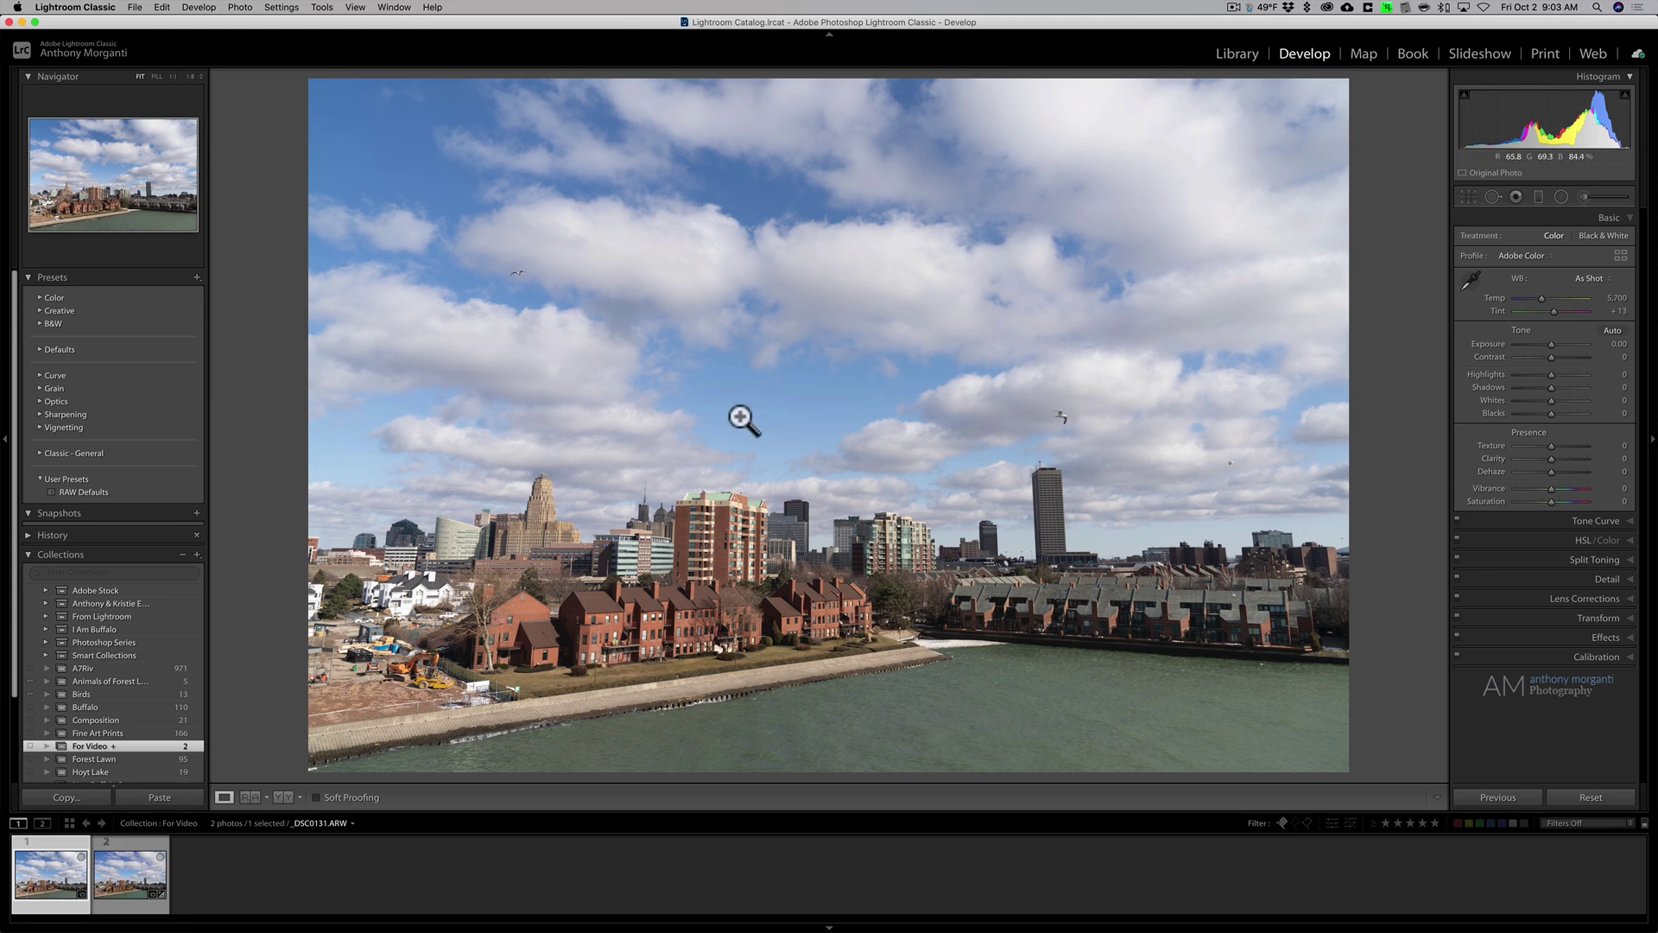
Reset the develop settings of the raw photo _DSC0131.ARW and switch to its JPEG version, _DSC0131.JPG.
click(1594, 799)
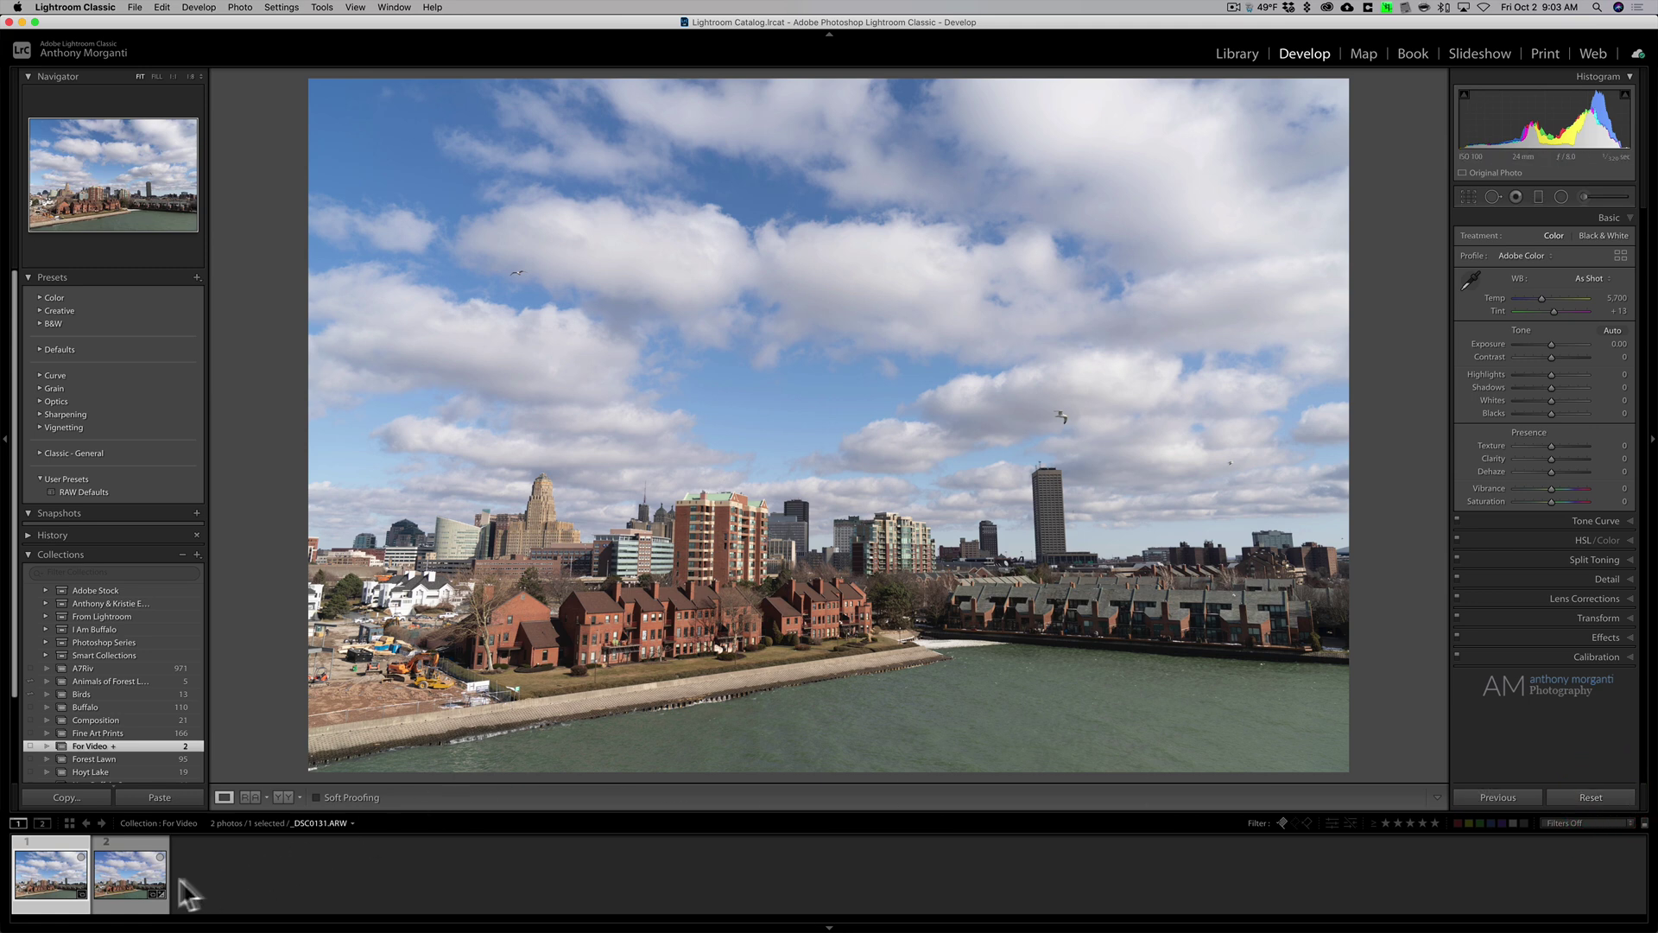
click(136, 885)
click(136, 885)
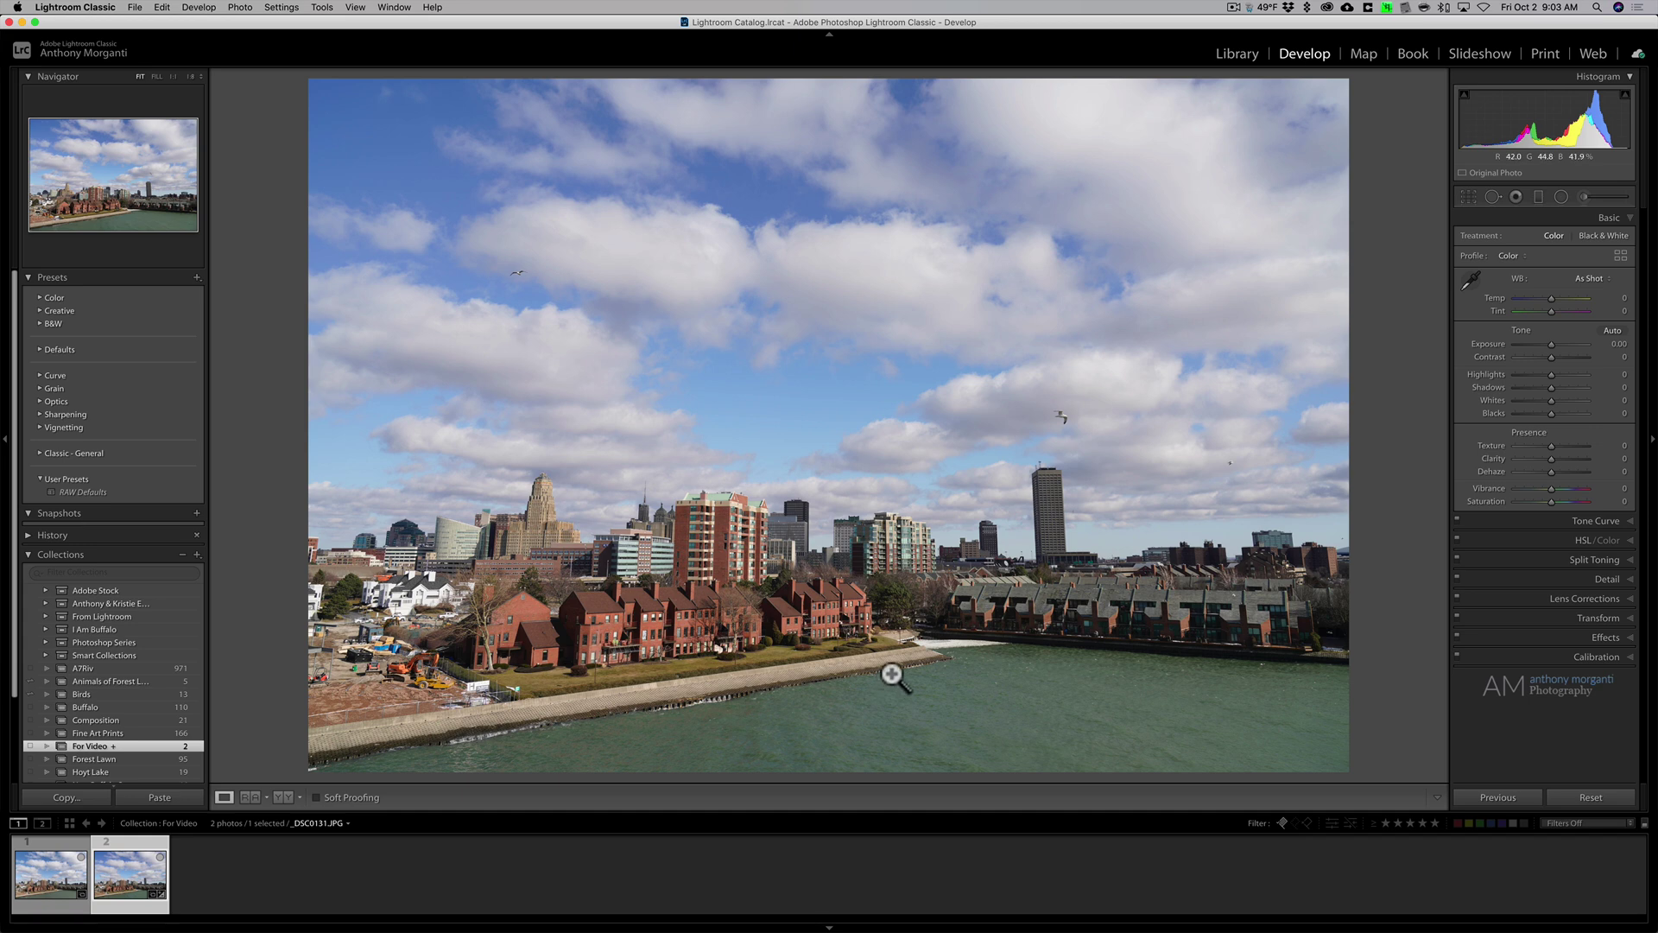
Compare the manual Lens Corrections settings of the raw photo and the JPEG, and enable Lens Corrections for the JPEG.
click(1580, 599)
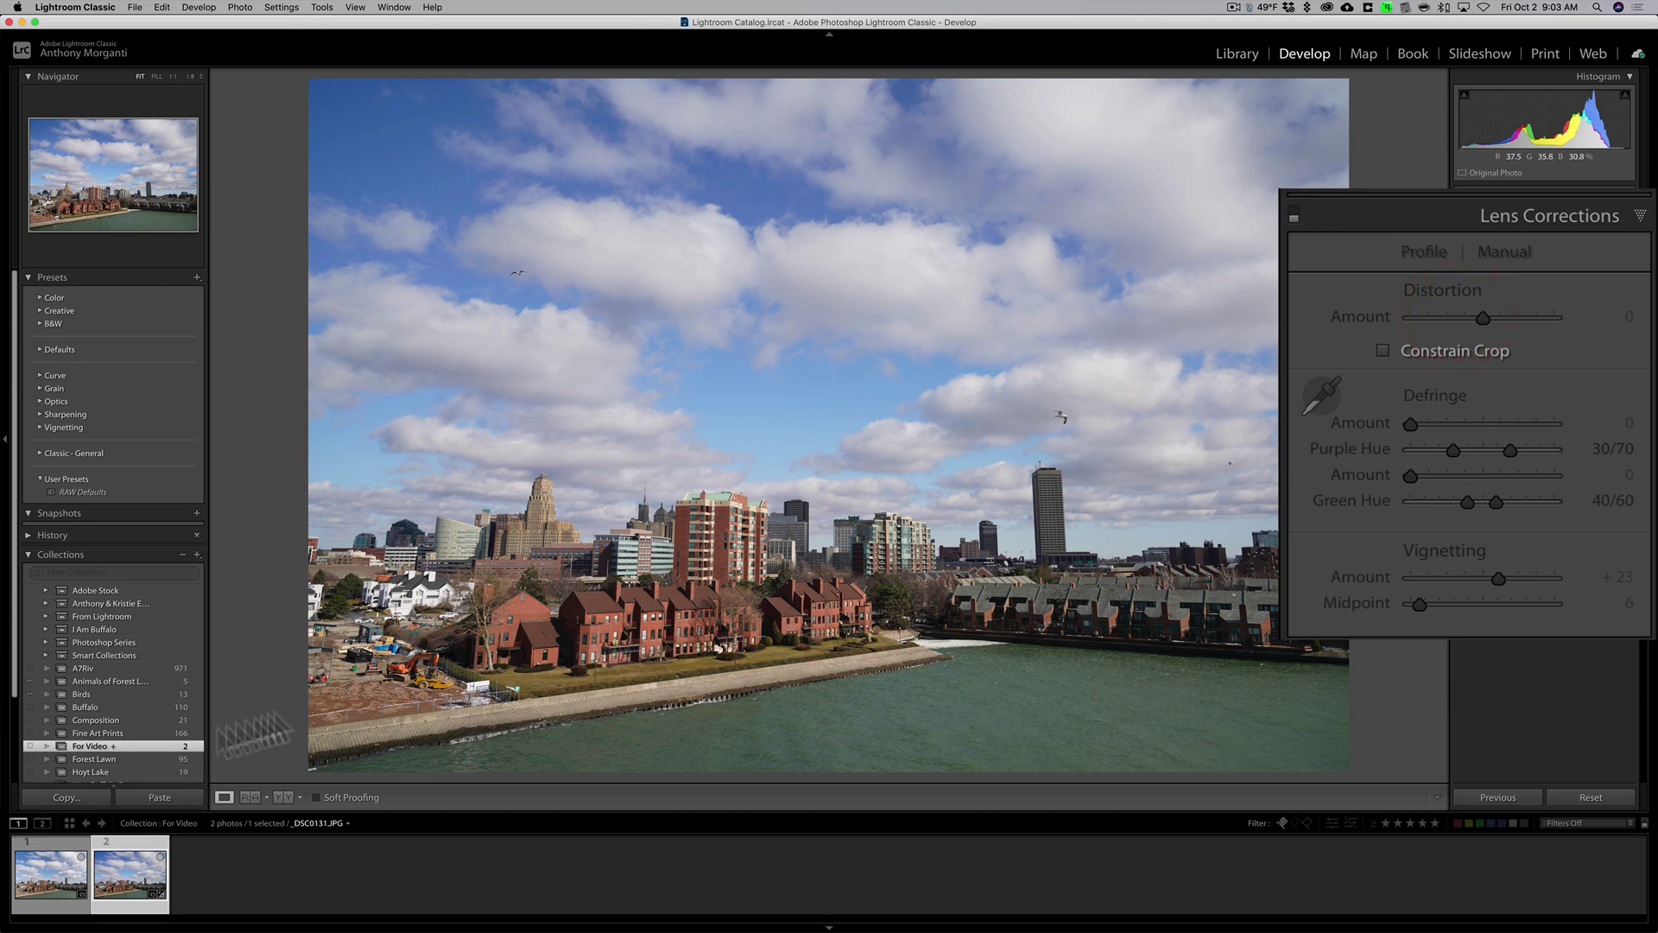
click(42, 872)
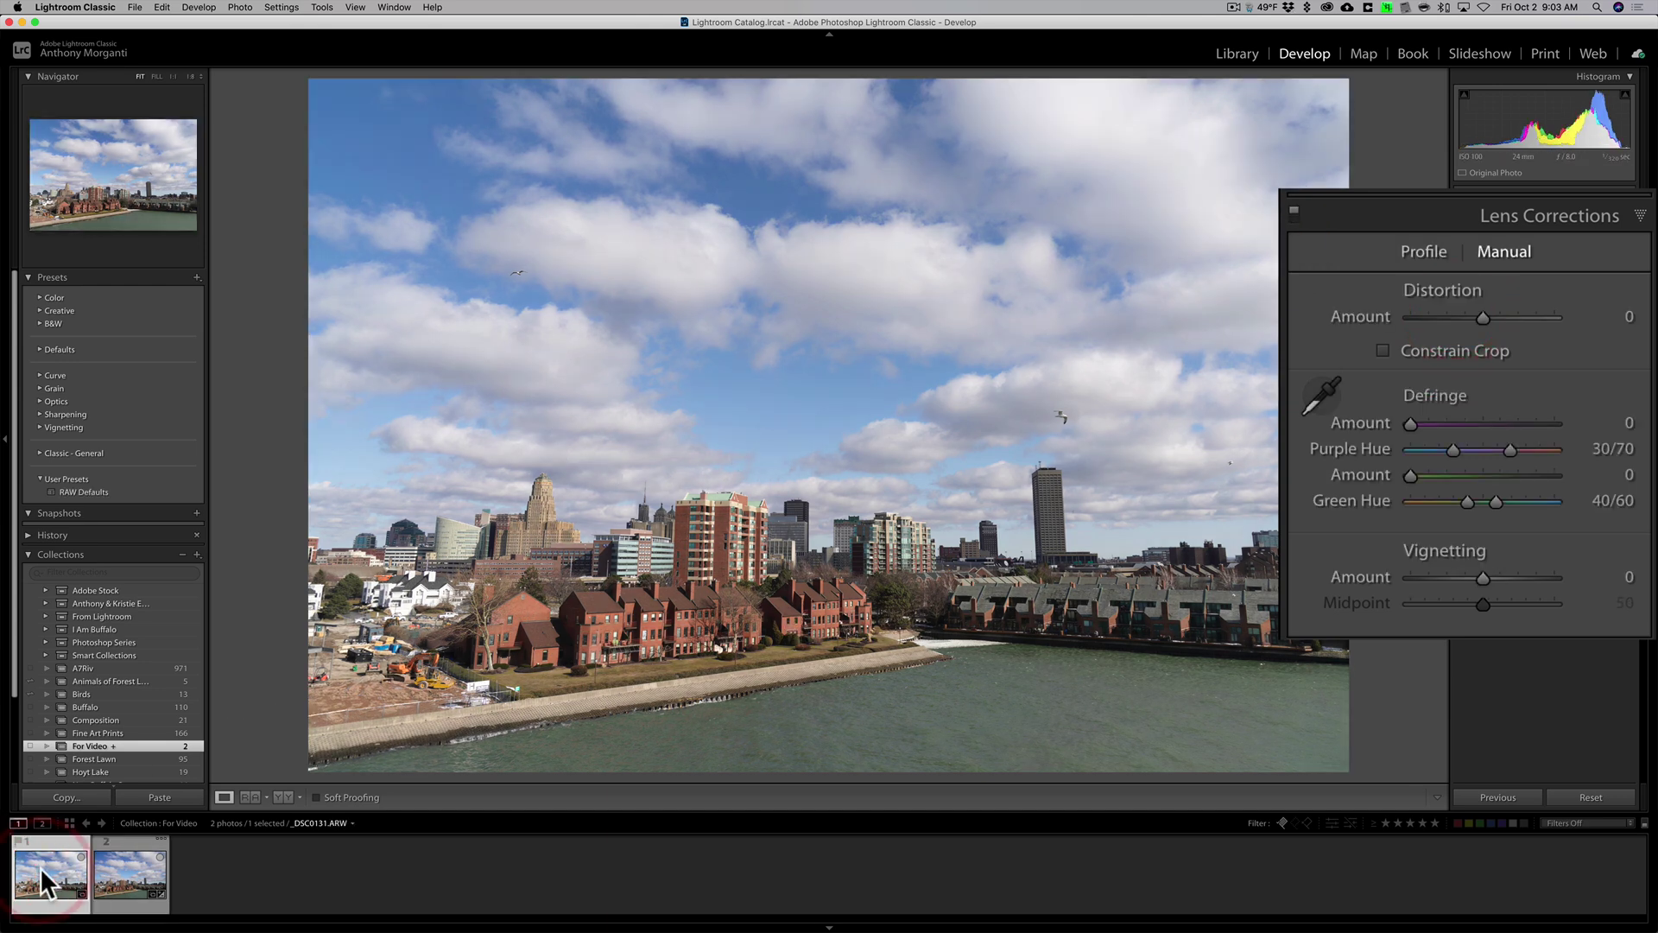
click(117, 883)
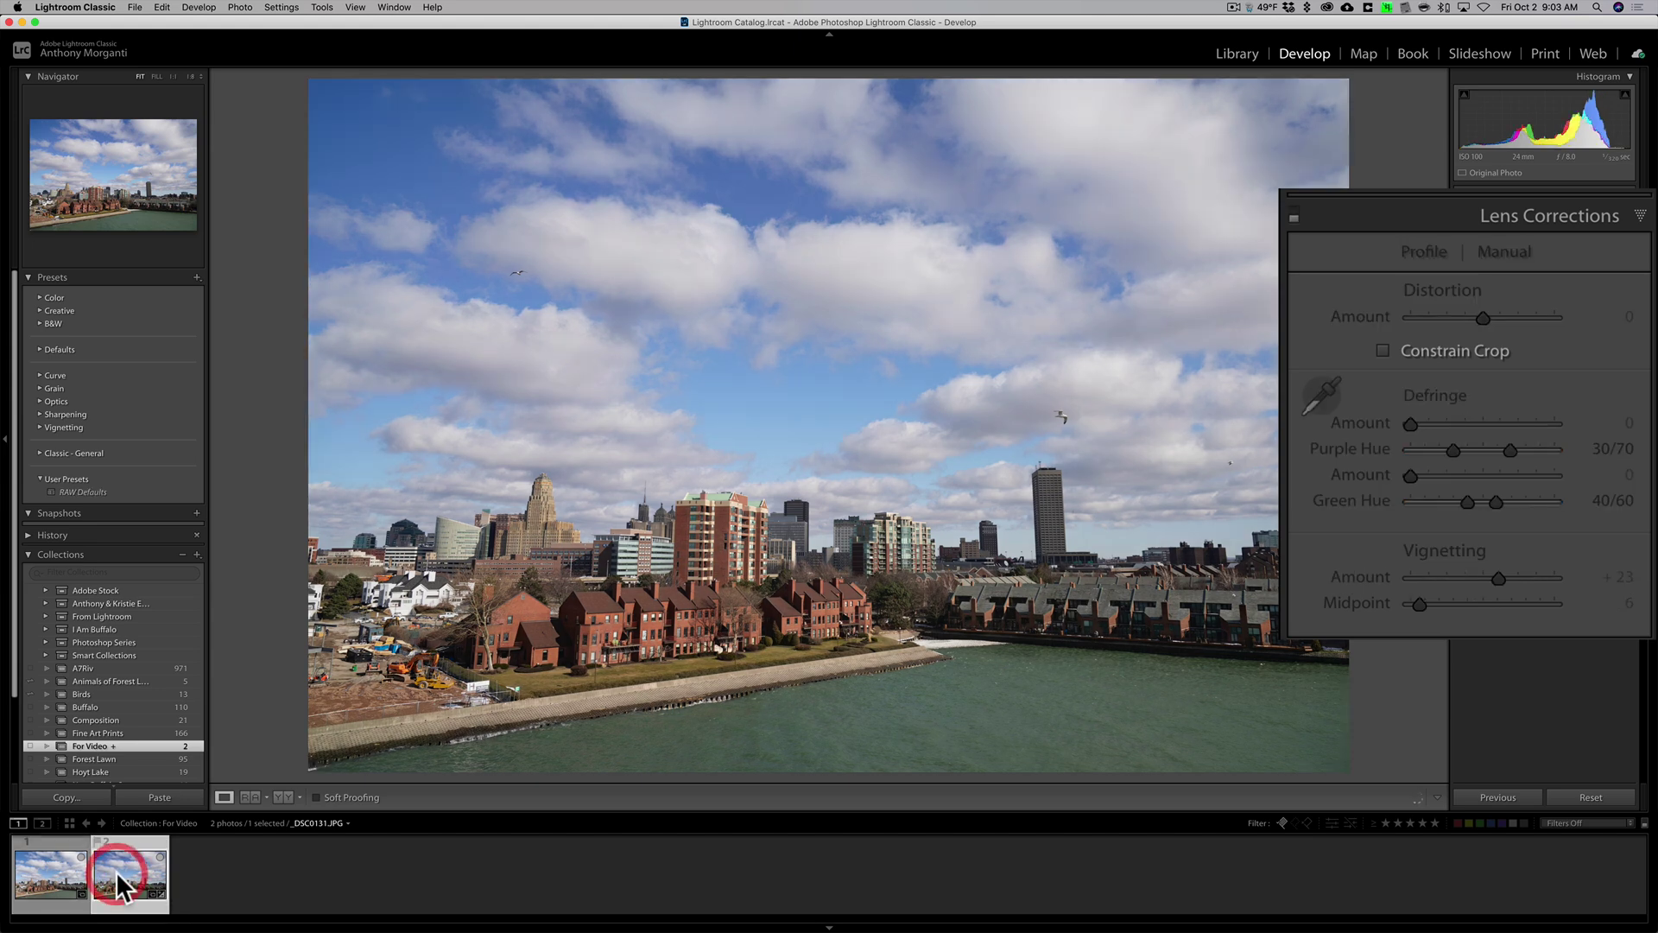
click(38, 886)
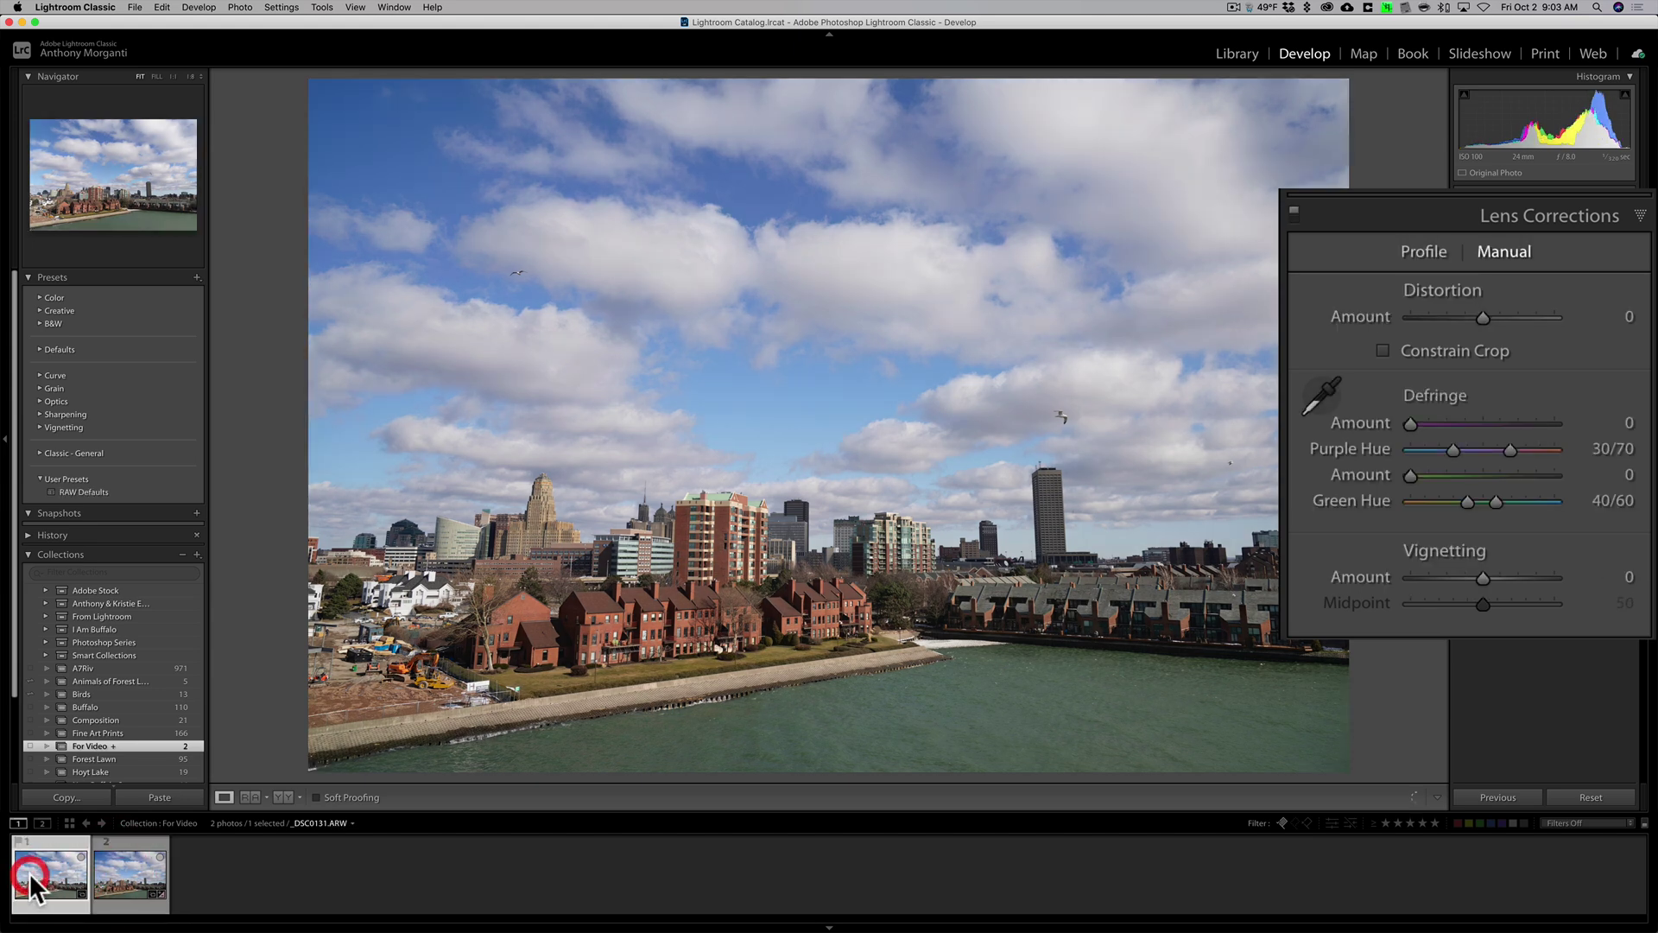
click(127, 880)
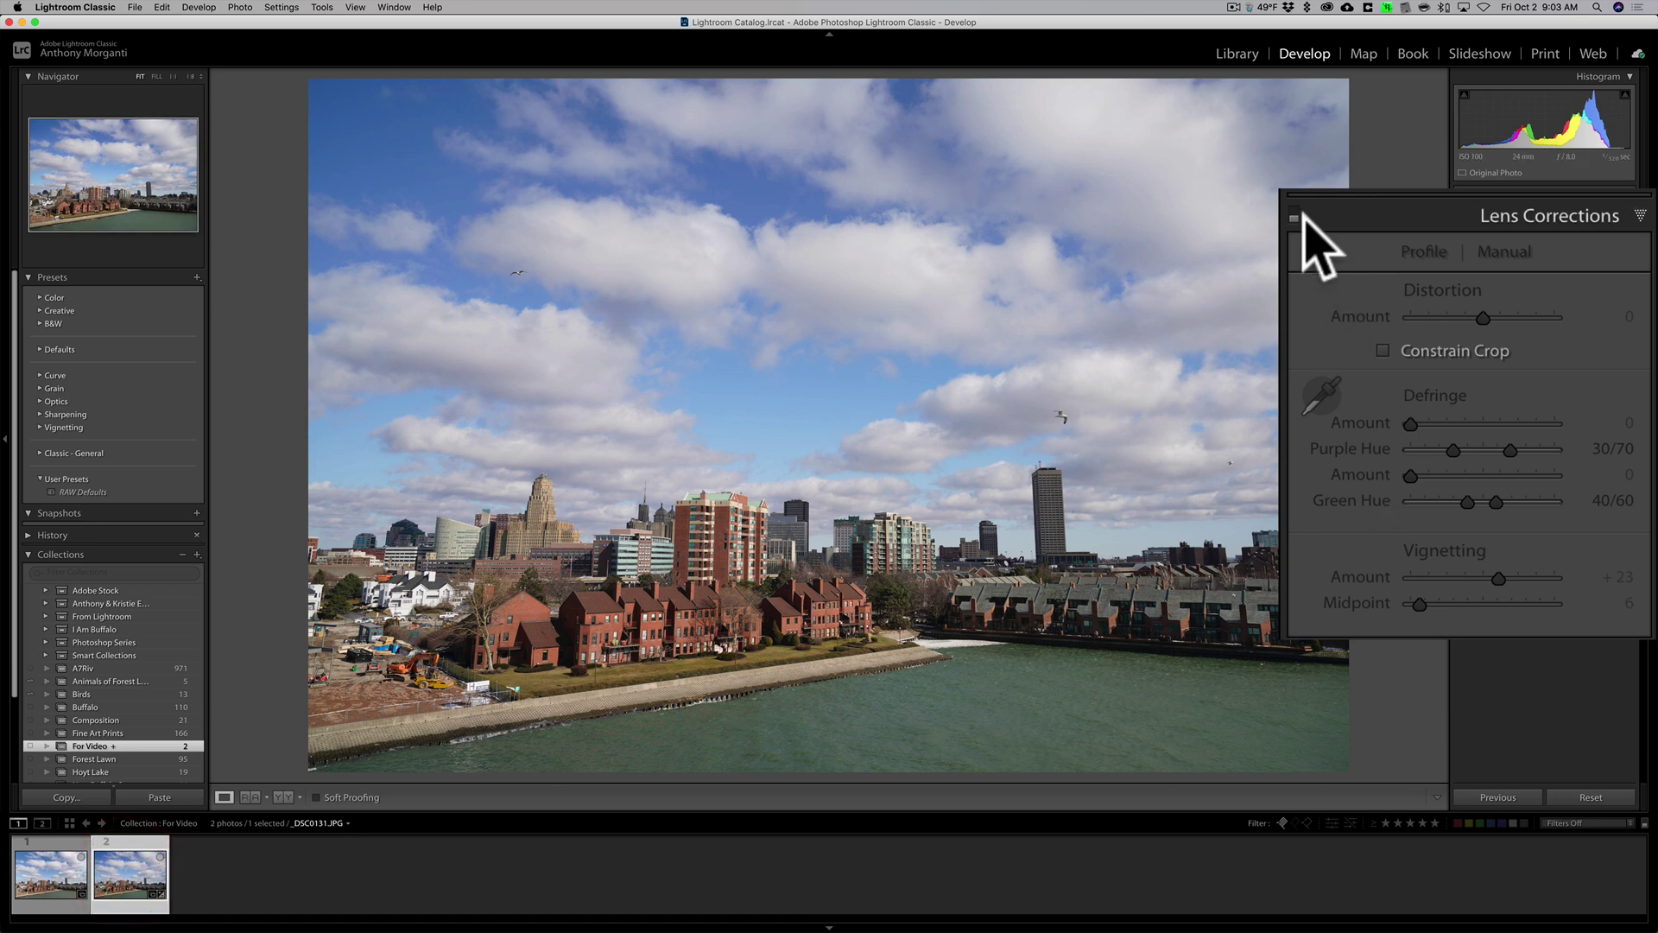
click(1294, 216)
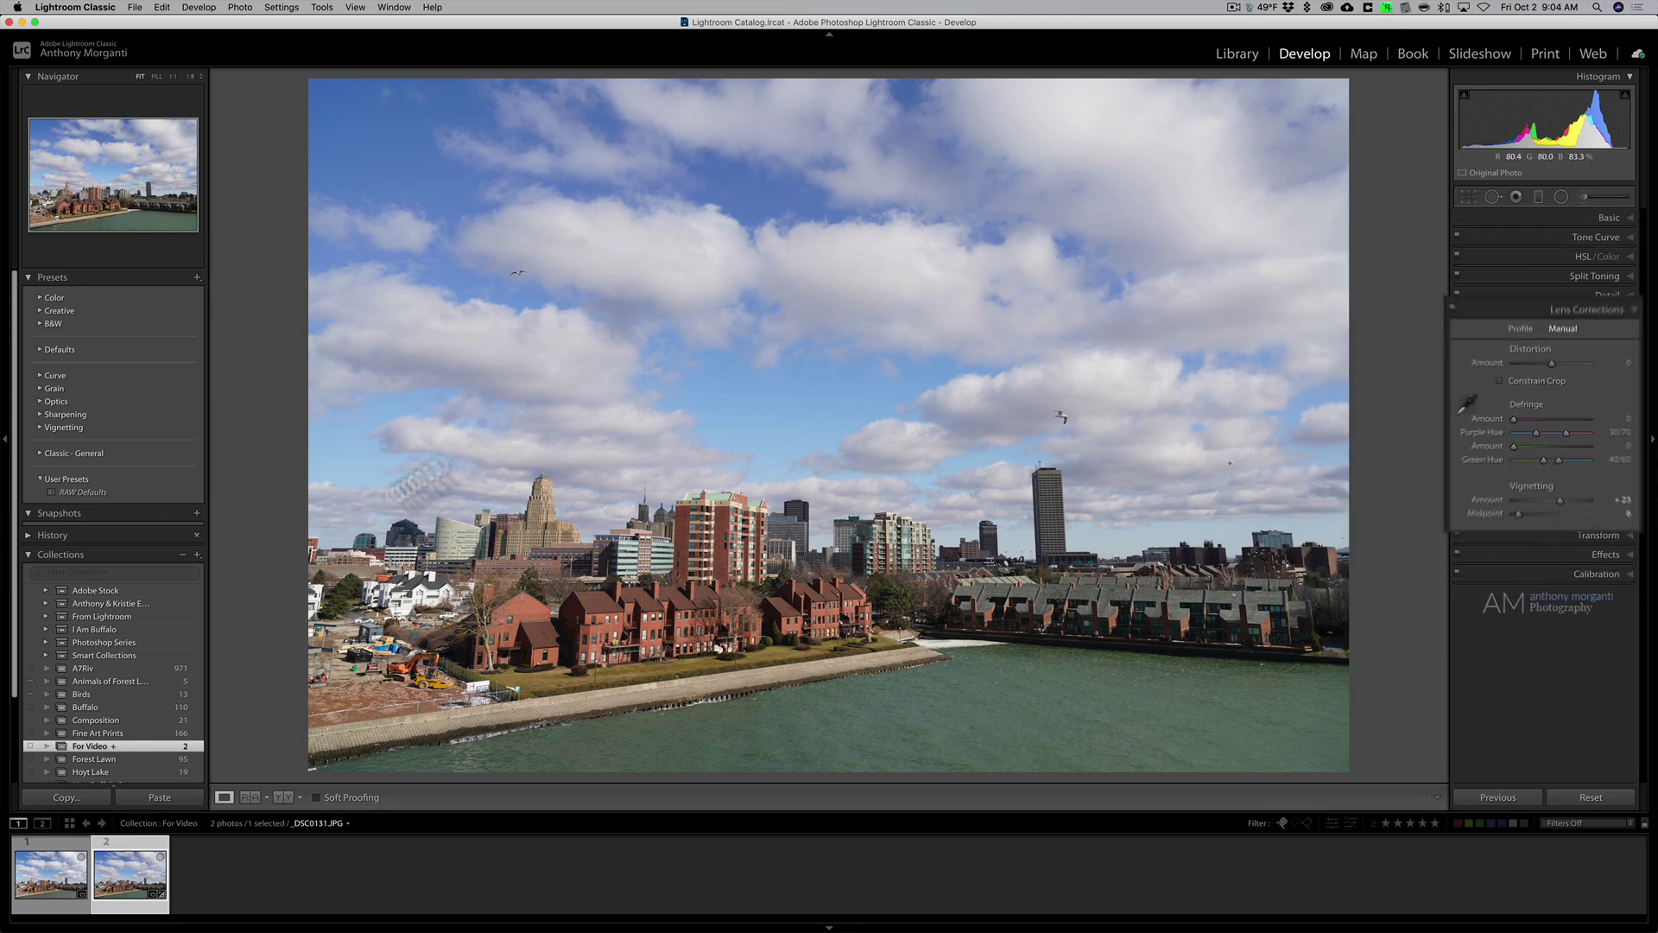
Compare the raw photo with the JPEG while the JPEG's vignetting correction is active, ending on the raw photo.
click(49, 874)
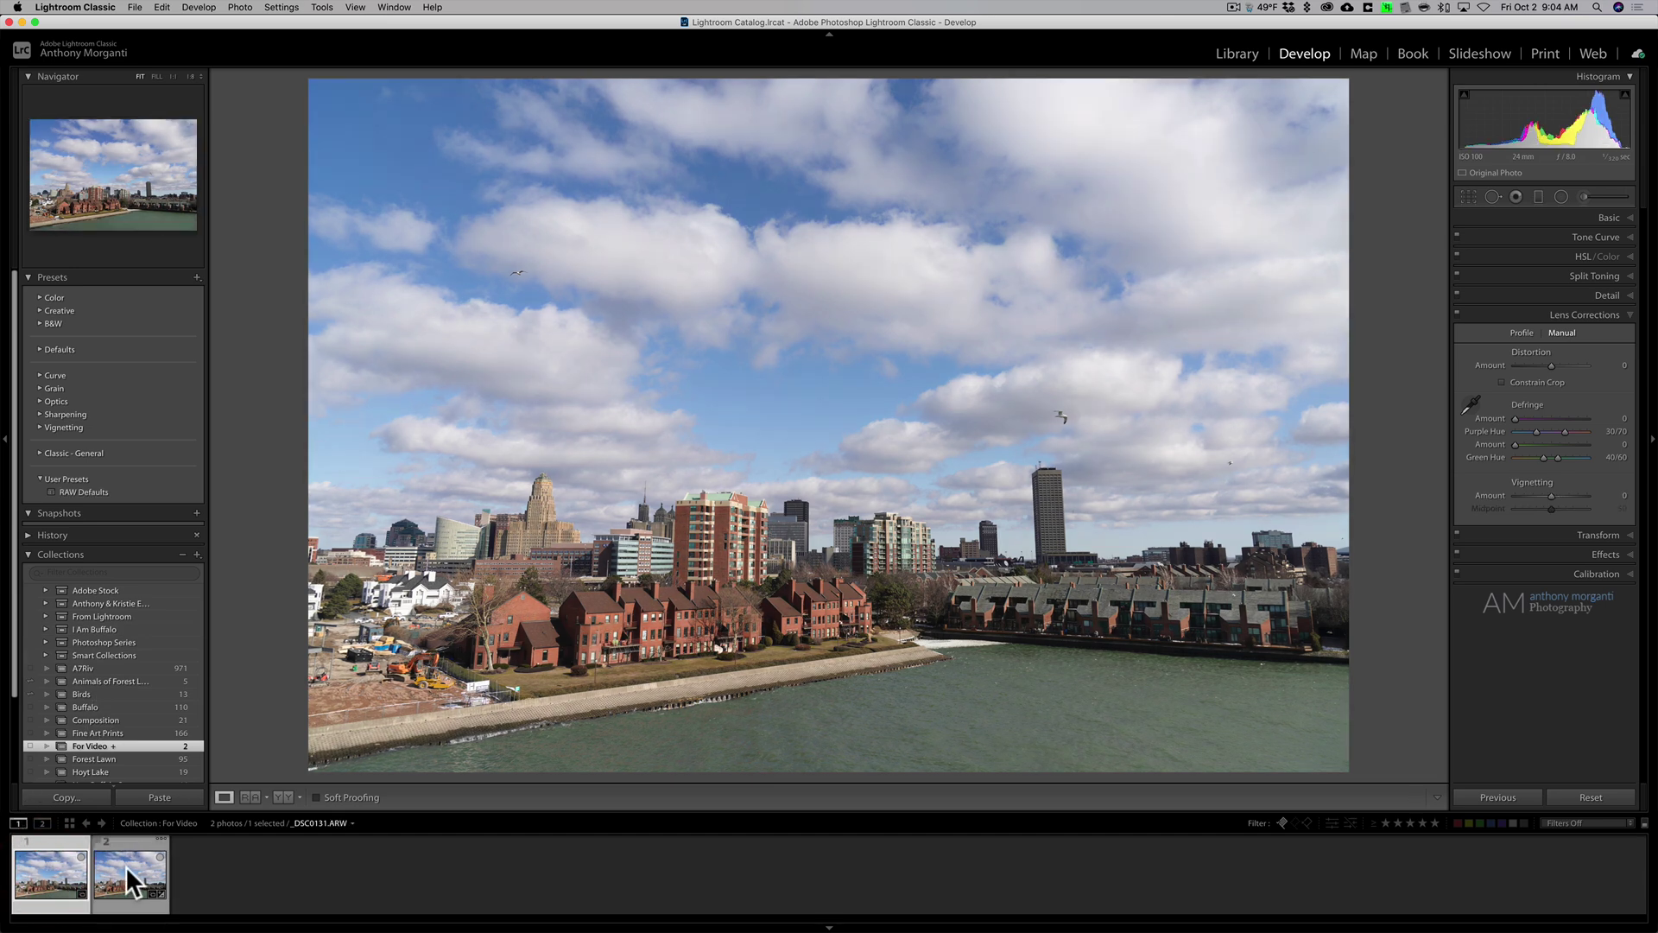
click(127, 871)
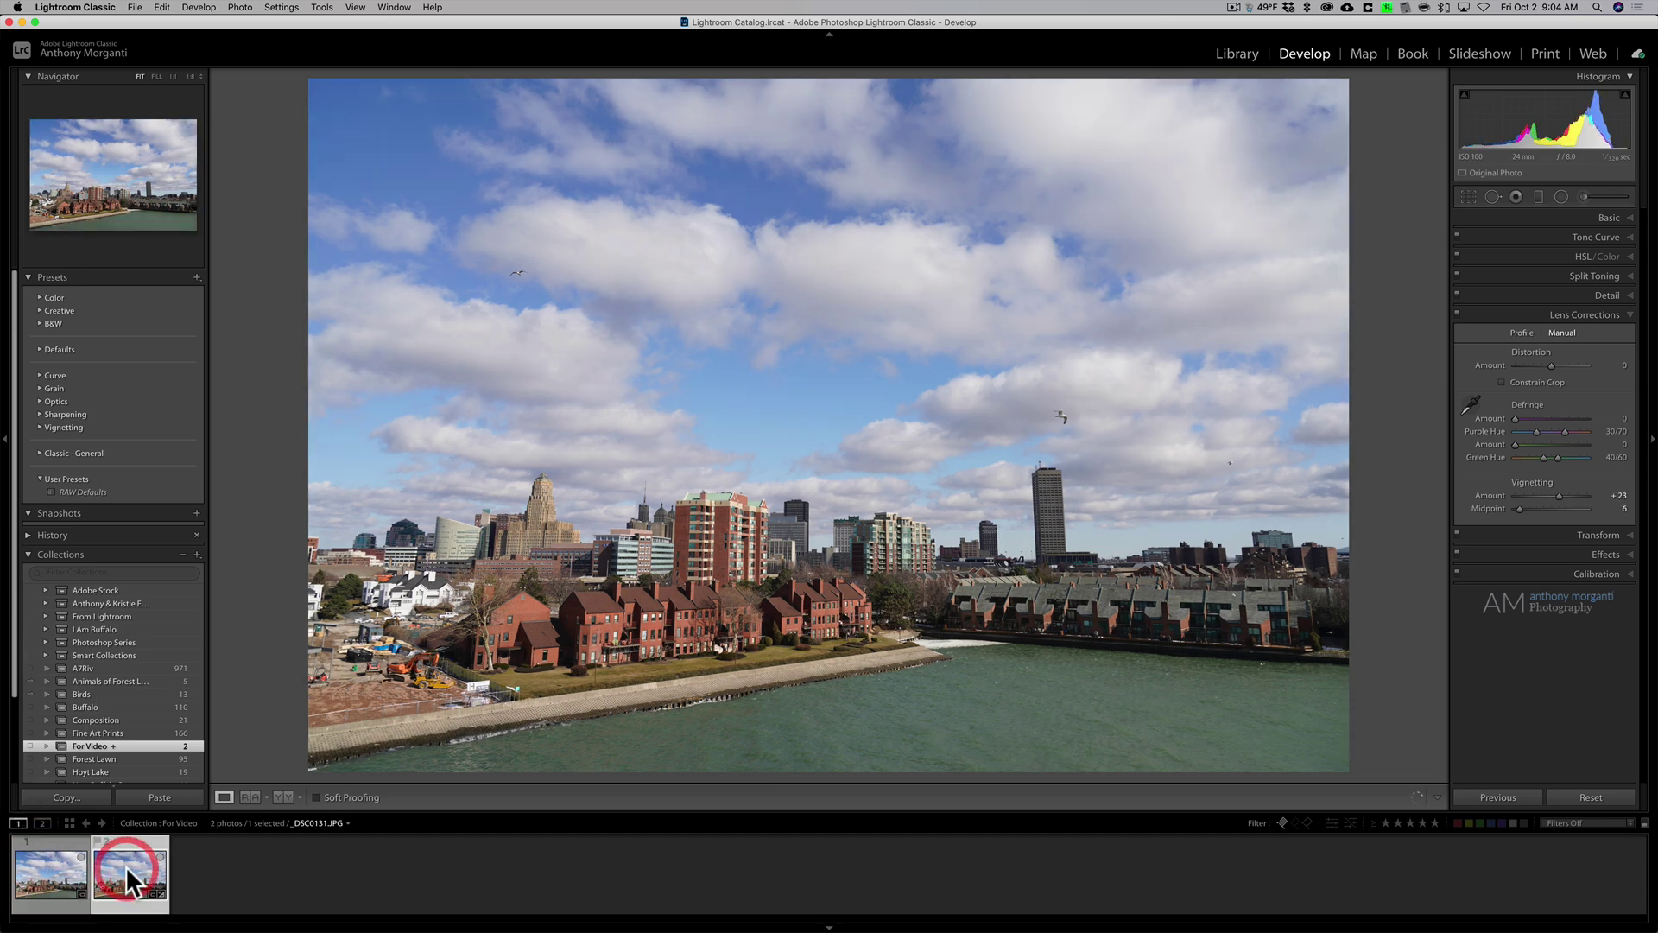
click(47, 871)
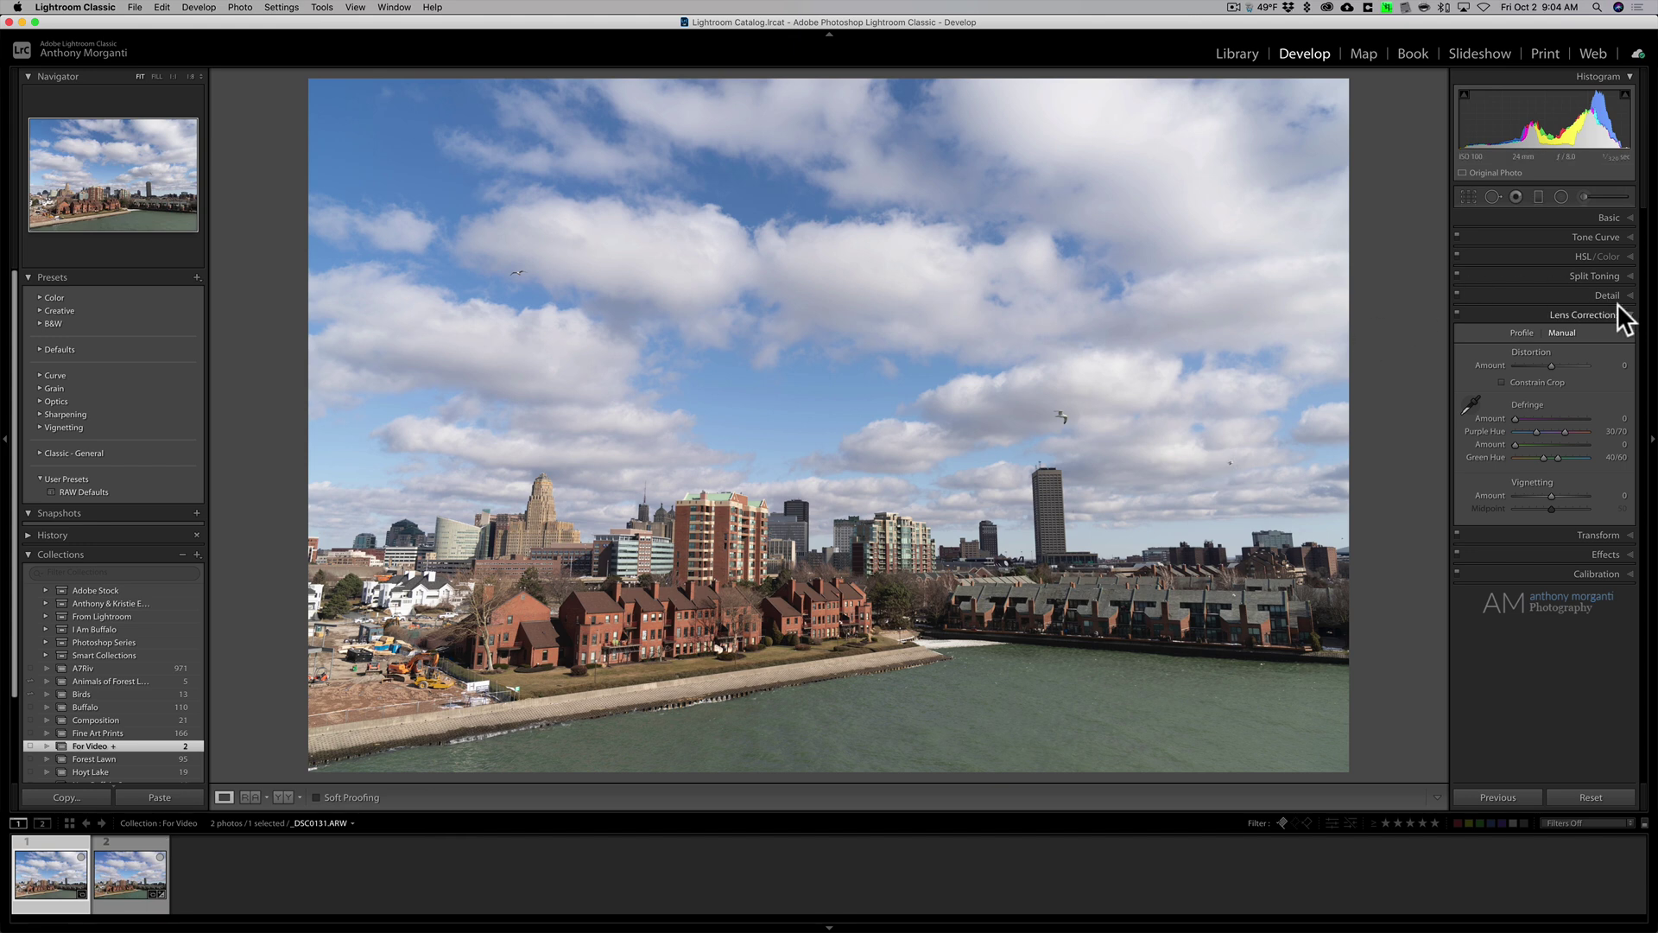
Replace the Lens Corrections view with the Basic settings and examine the white balance presets offered for the raw photo and the JPEG.
click(1588, 315)
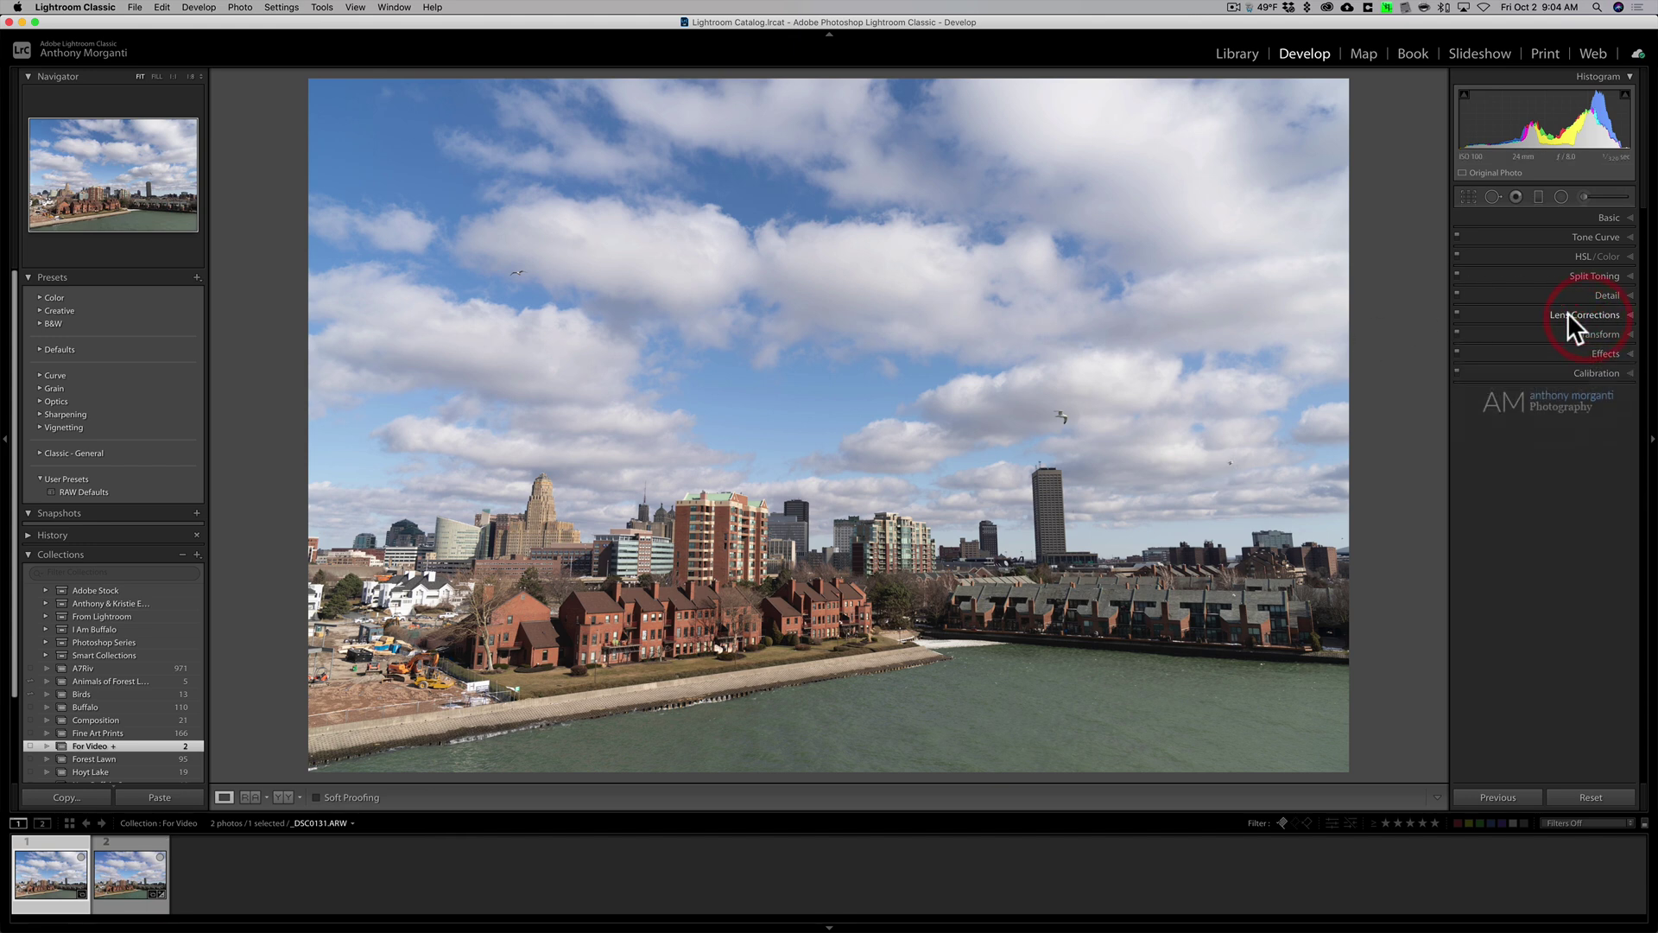
click(1610, 217)
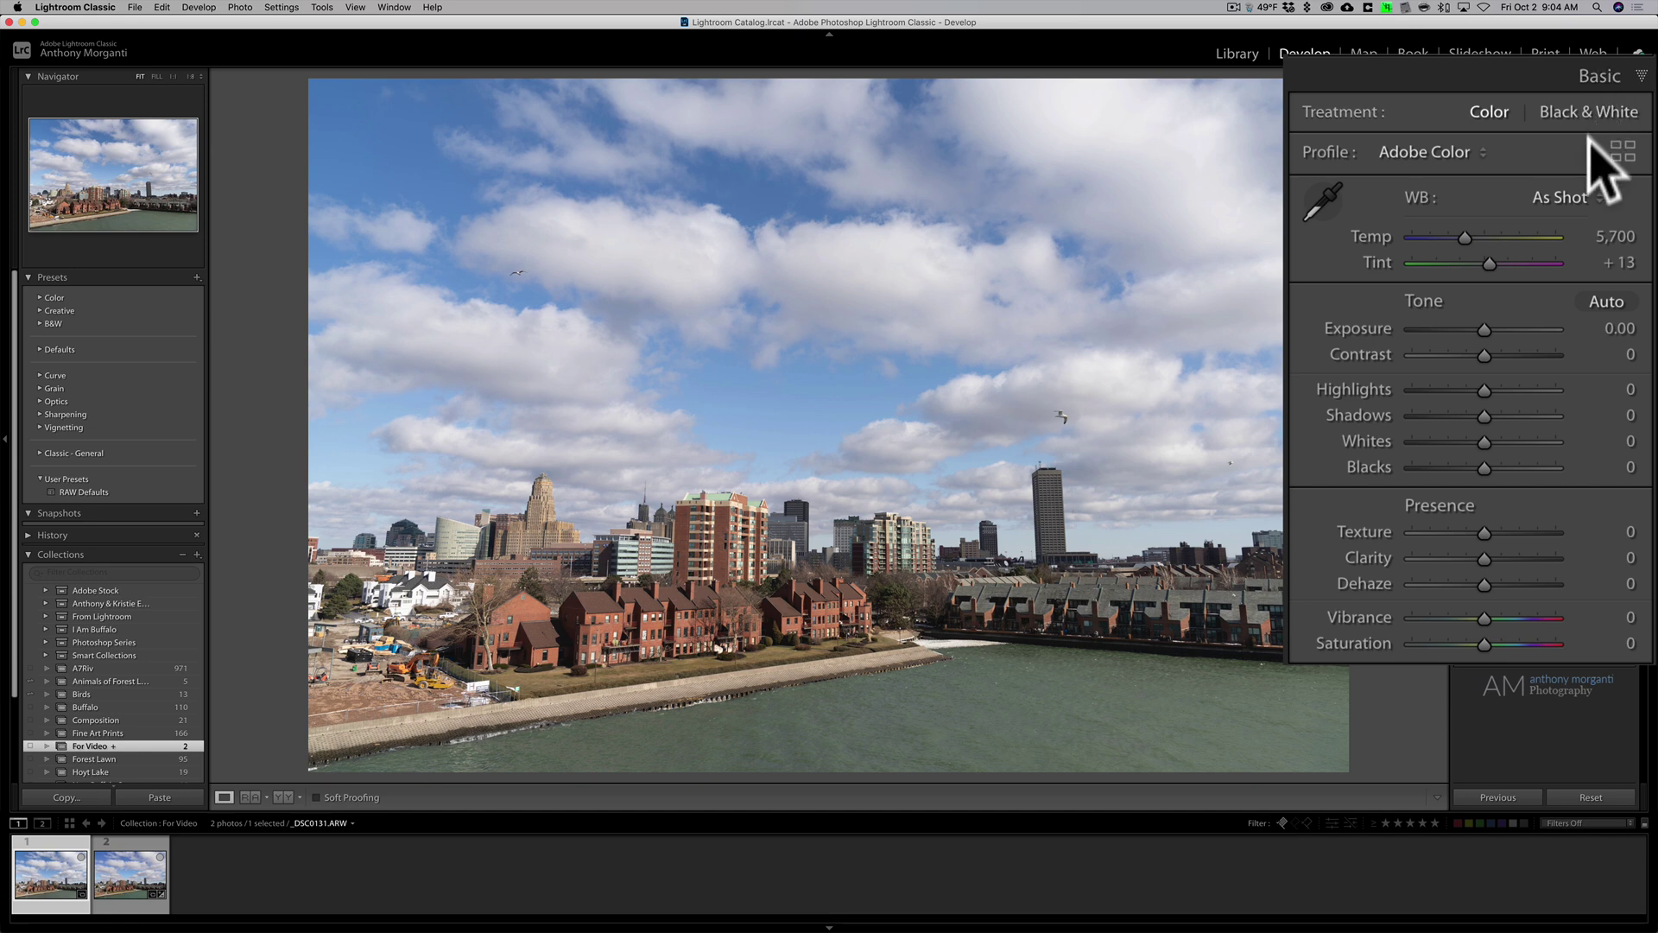
click(1581, 197)
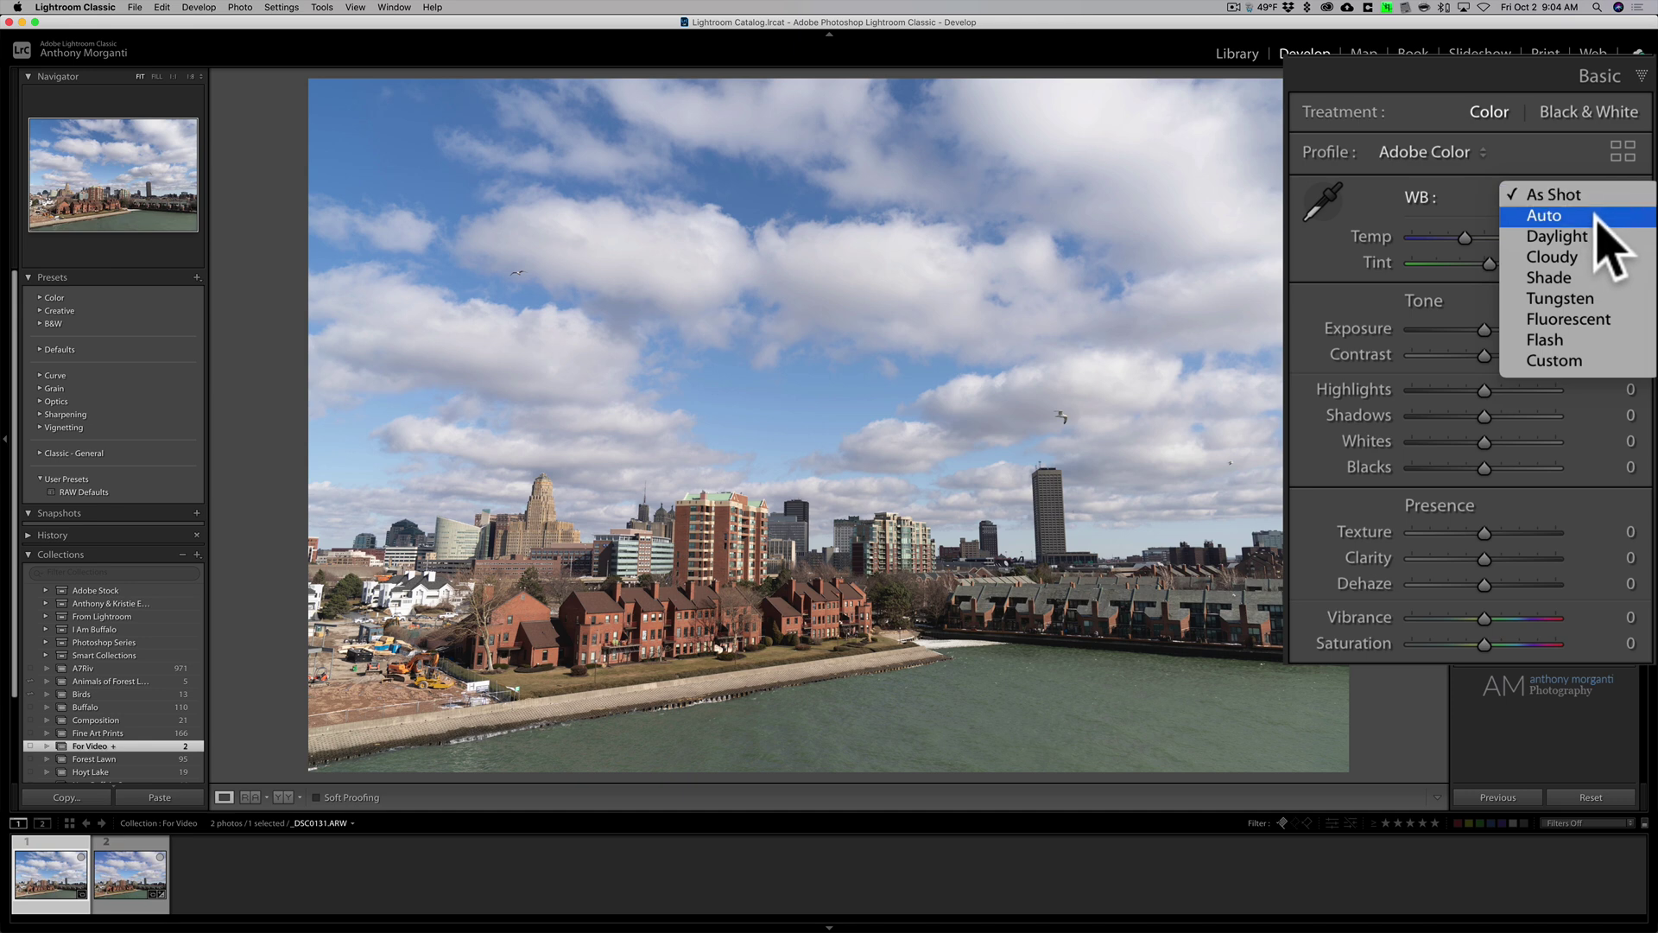
click(1562, 197)
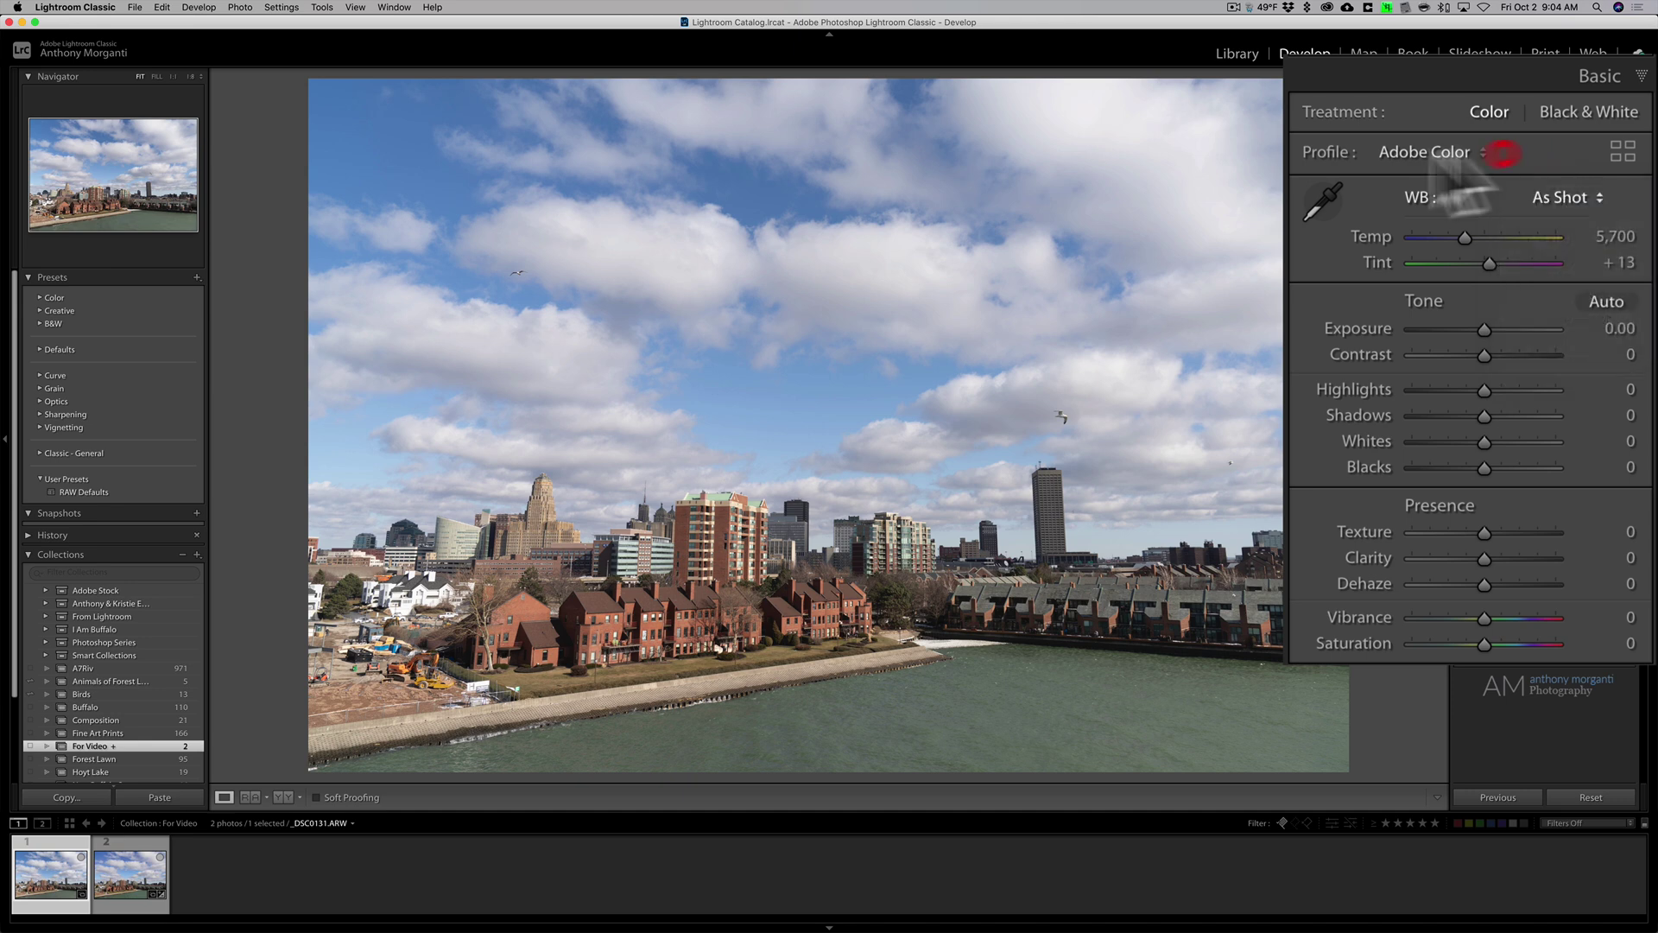
click(132, 876)
click(1594, 197)
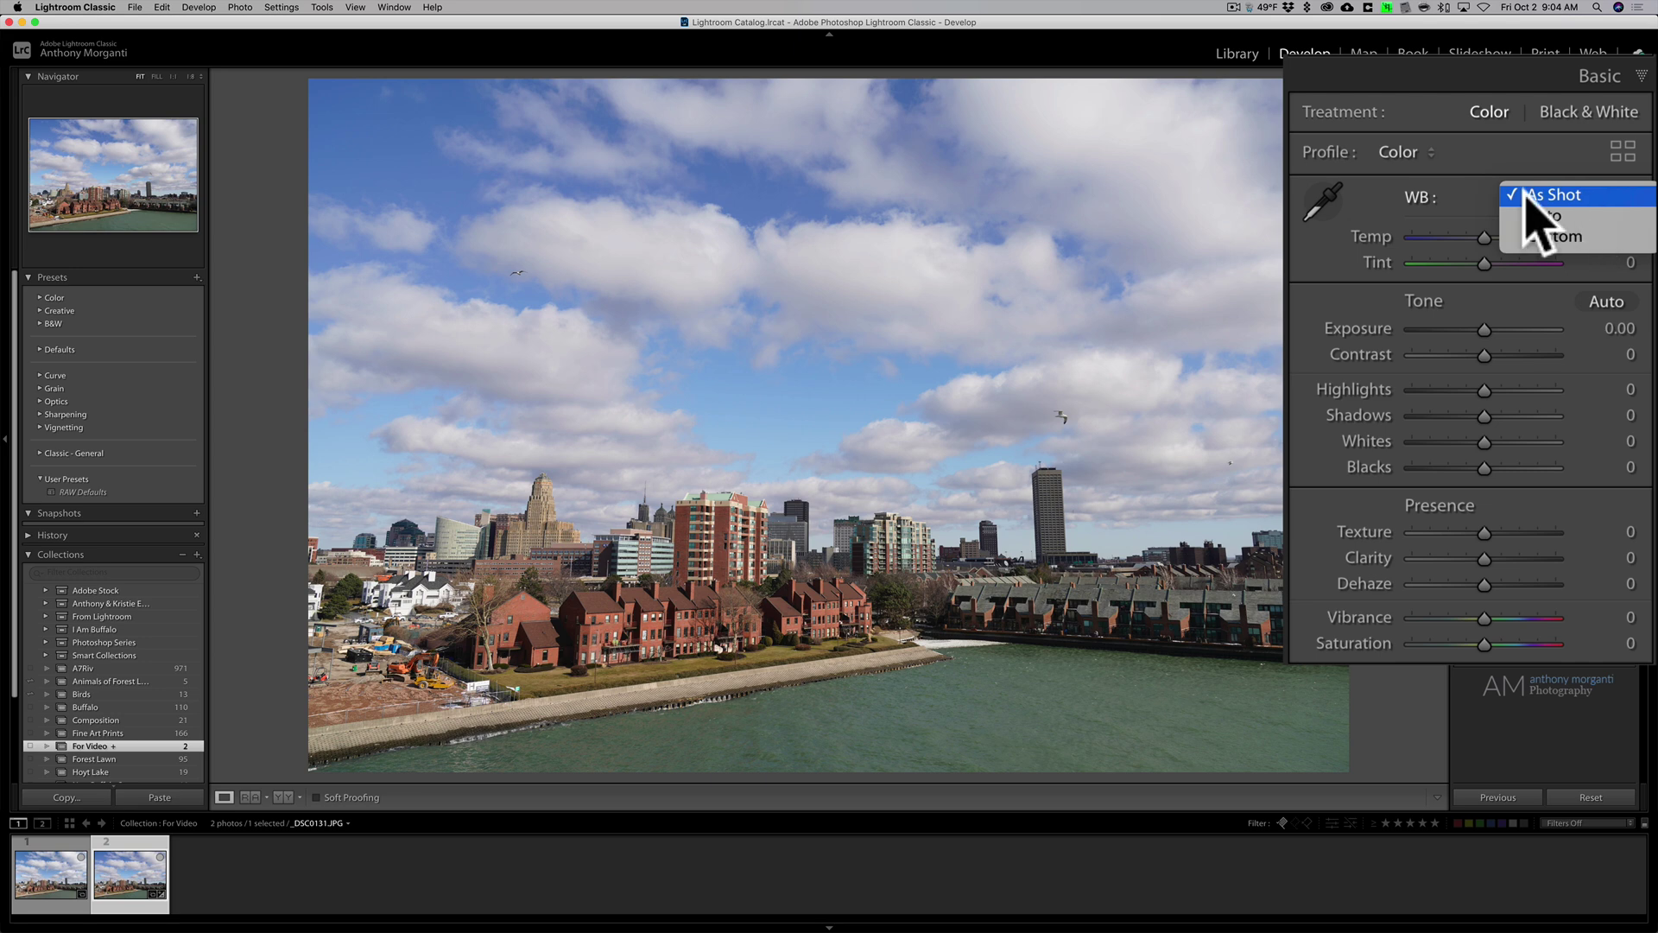
click(1460, 179)
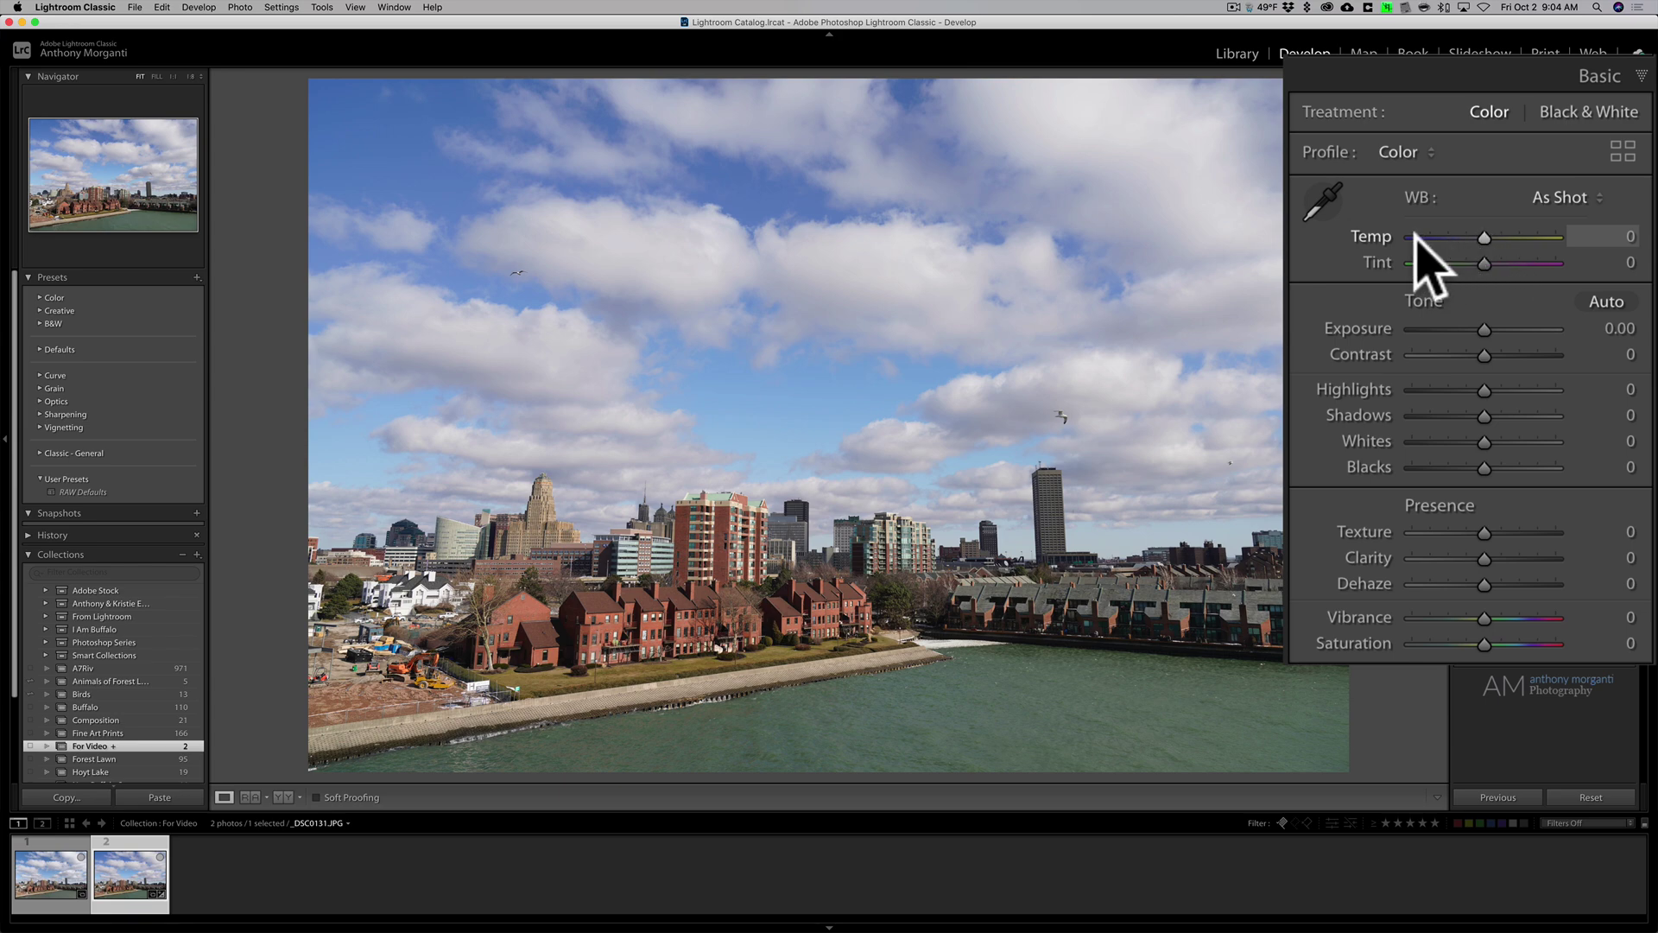
Try the JPEG's colour temperature adjustment and compare its Temp and Tint scales and white balance options with the raw photo's.
mouse_move(1485, 234)
mouse_down()
mouse_move(1333, 231)
mouse_move(1592, 230)
mouse_move(1488, 235)
mouse_up()
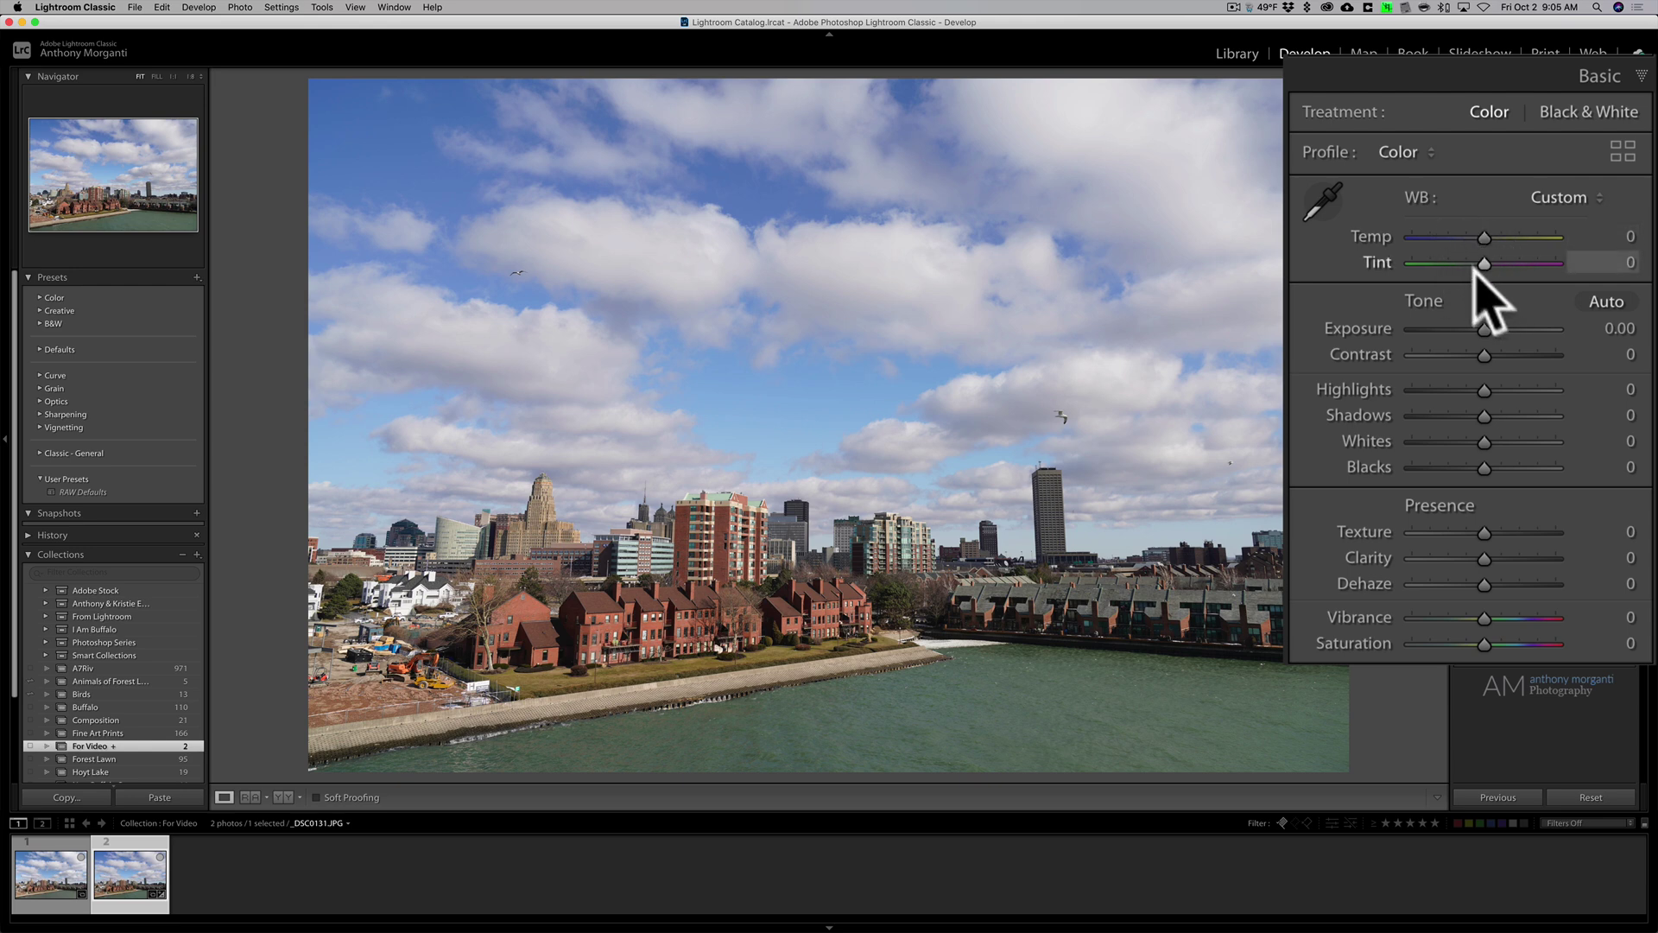
click(52, 868)
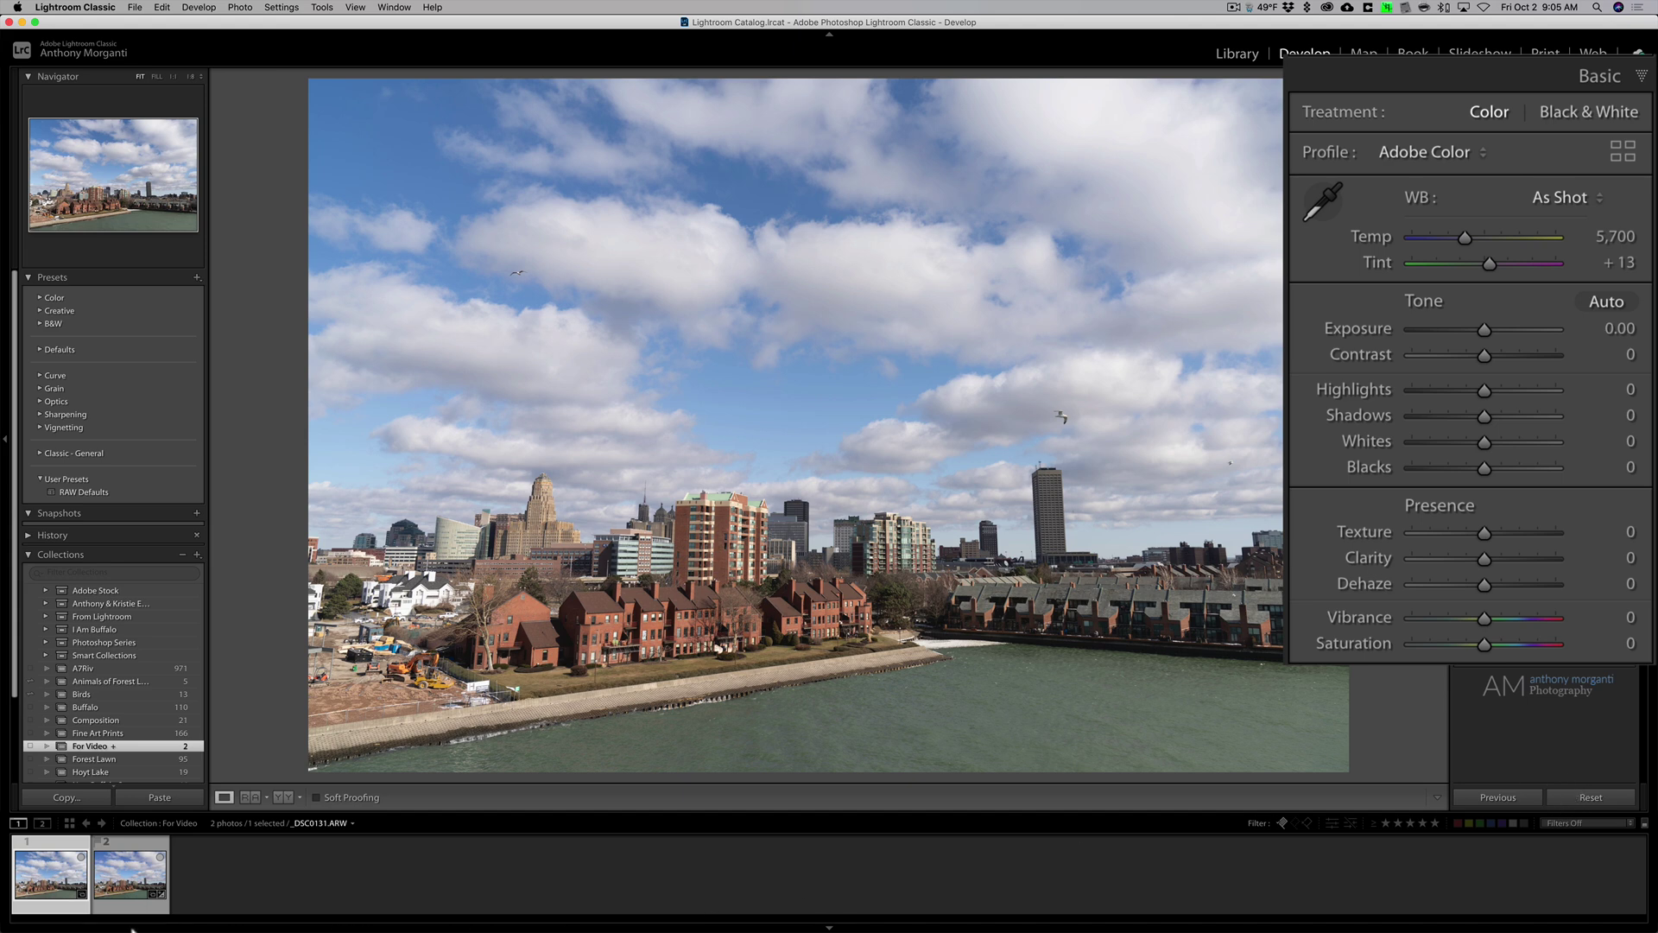
click(114, 903)
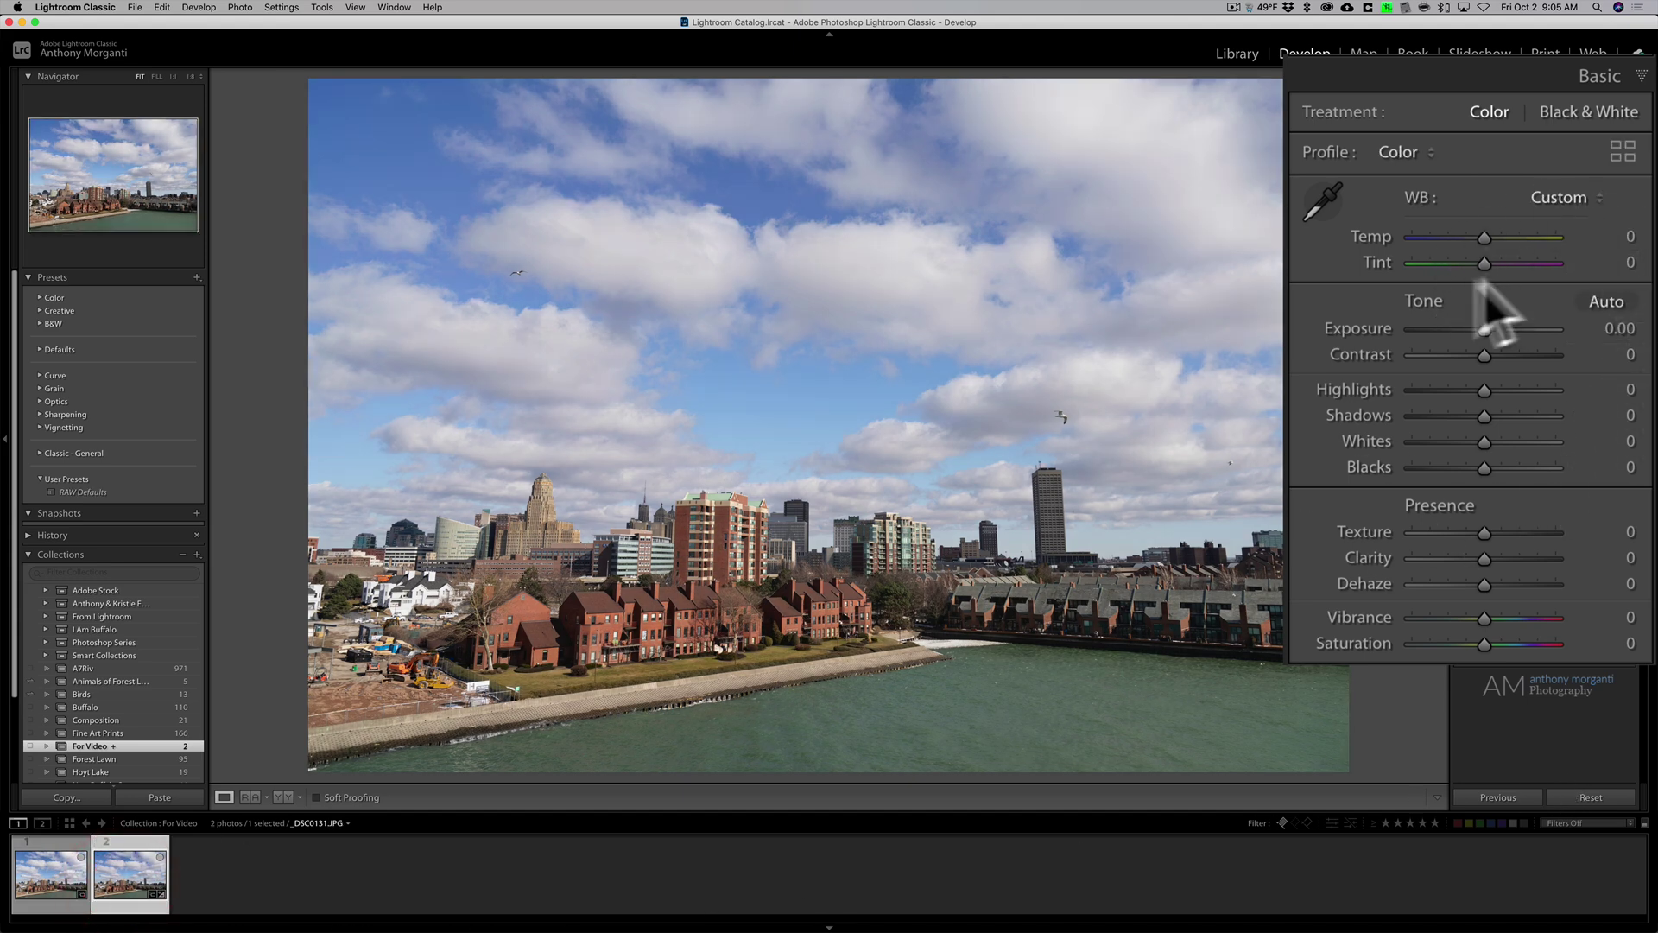
click(48, 881)
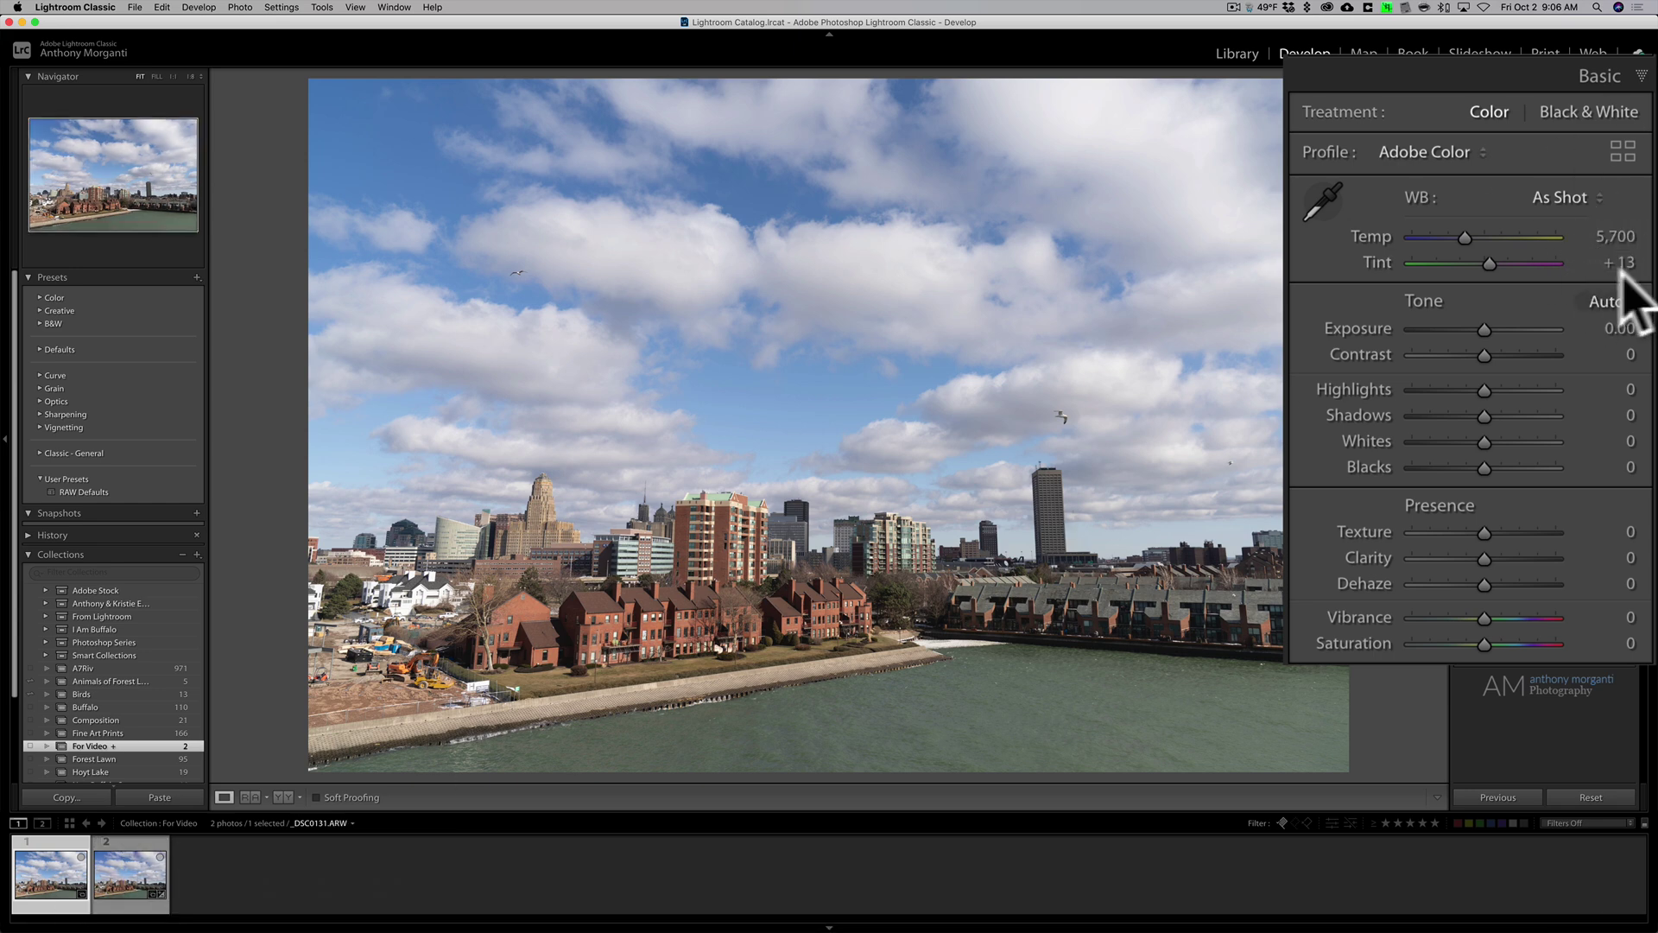
click(129, 875)
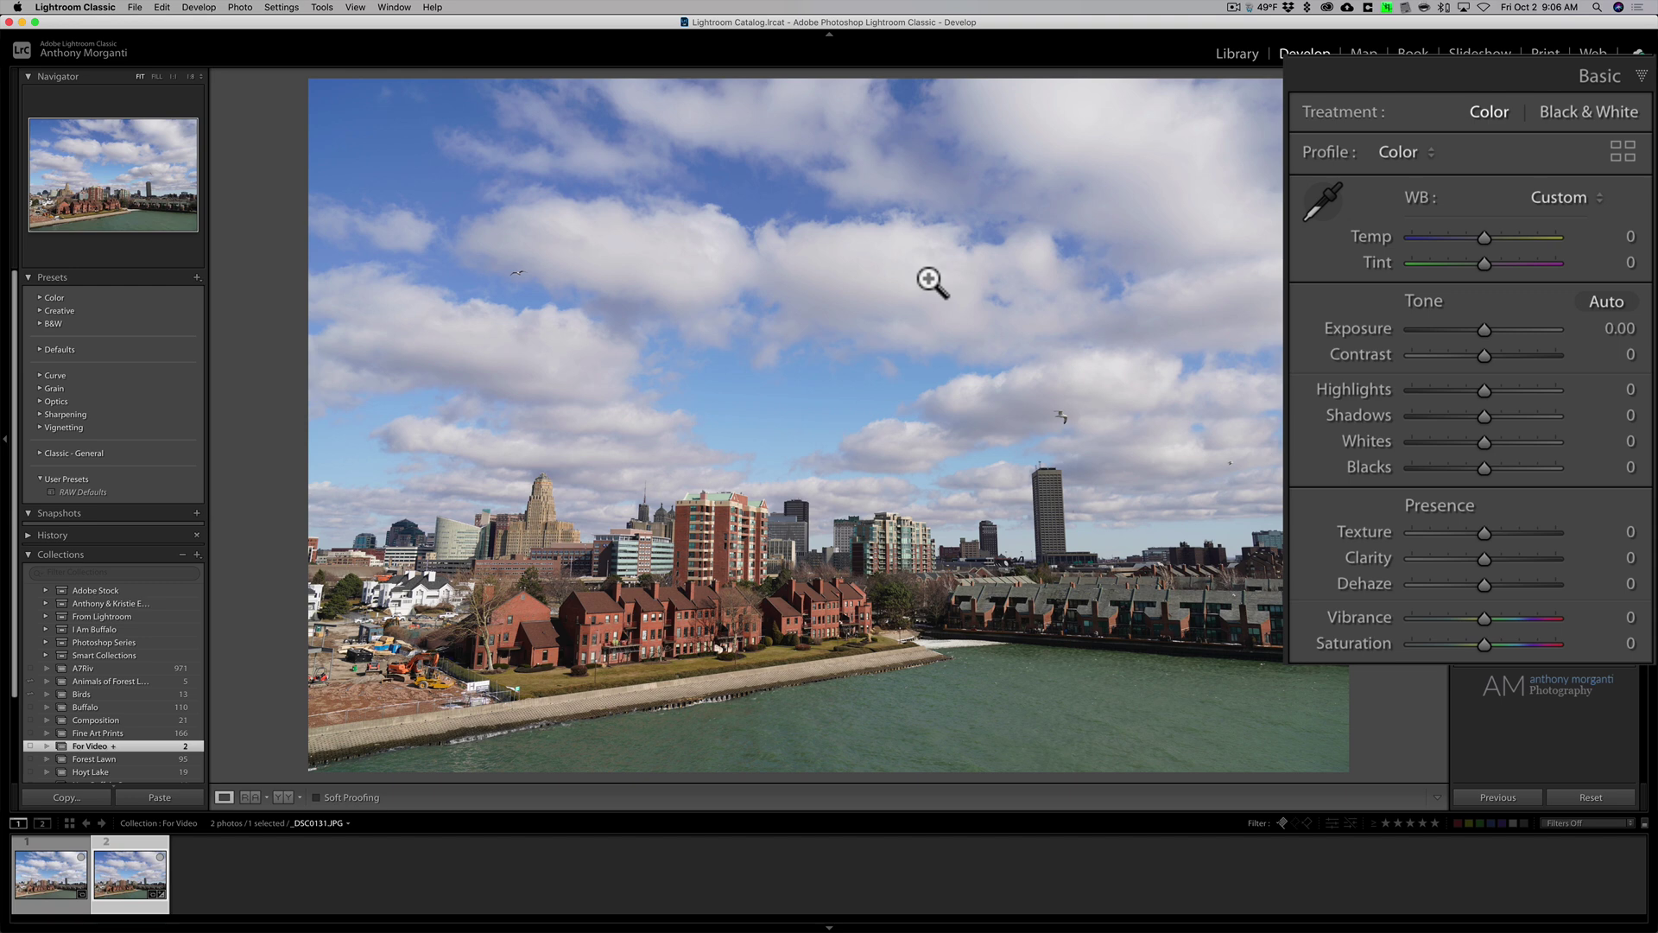
click(1580, 201)
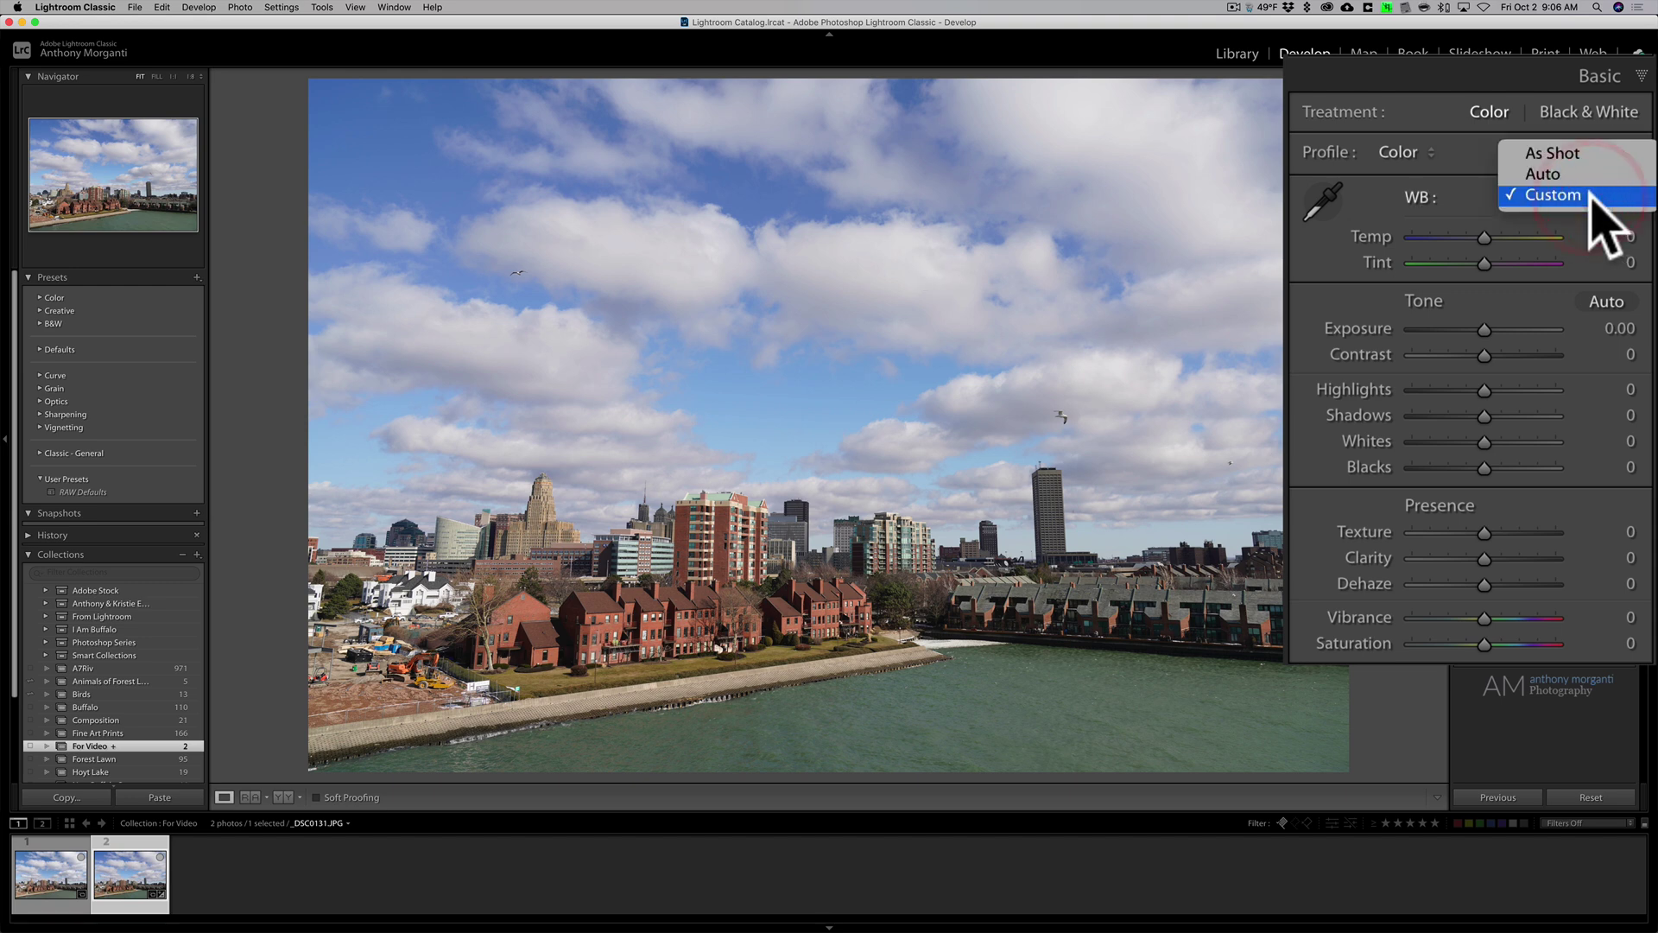
click(1472, 164)
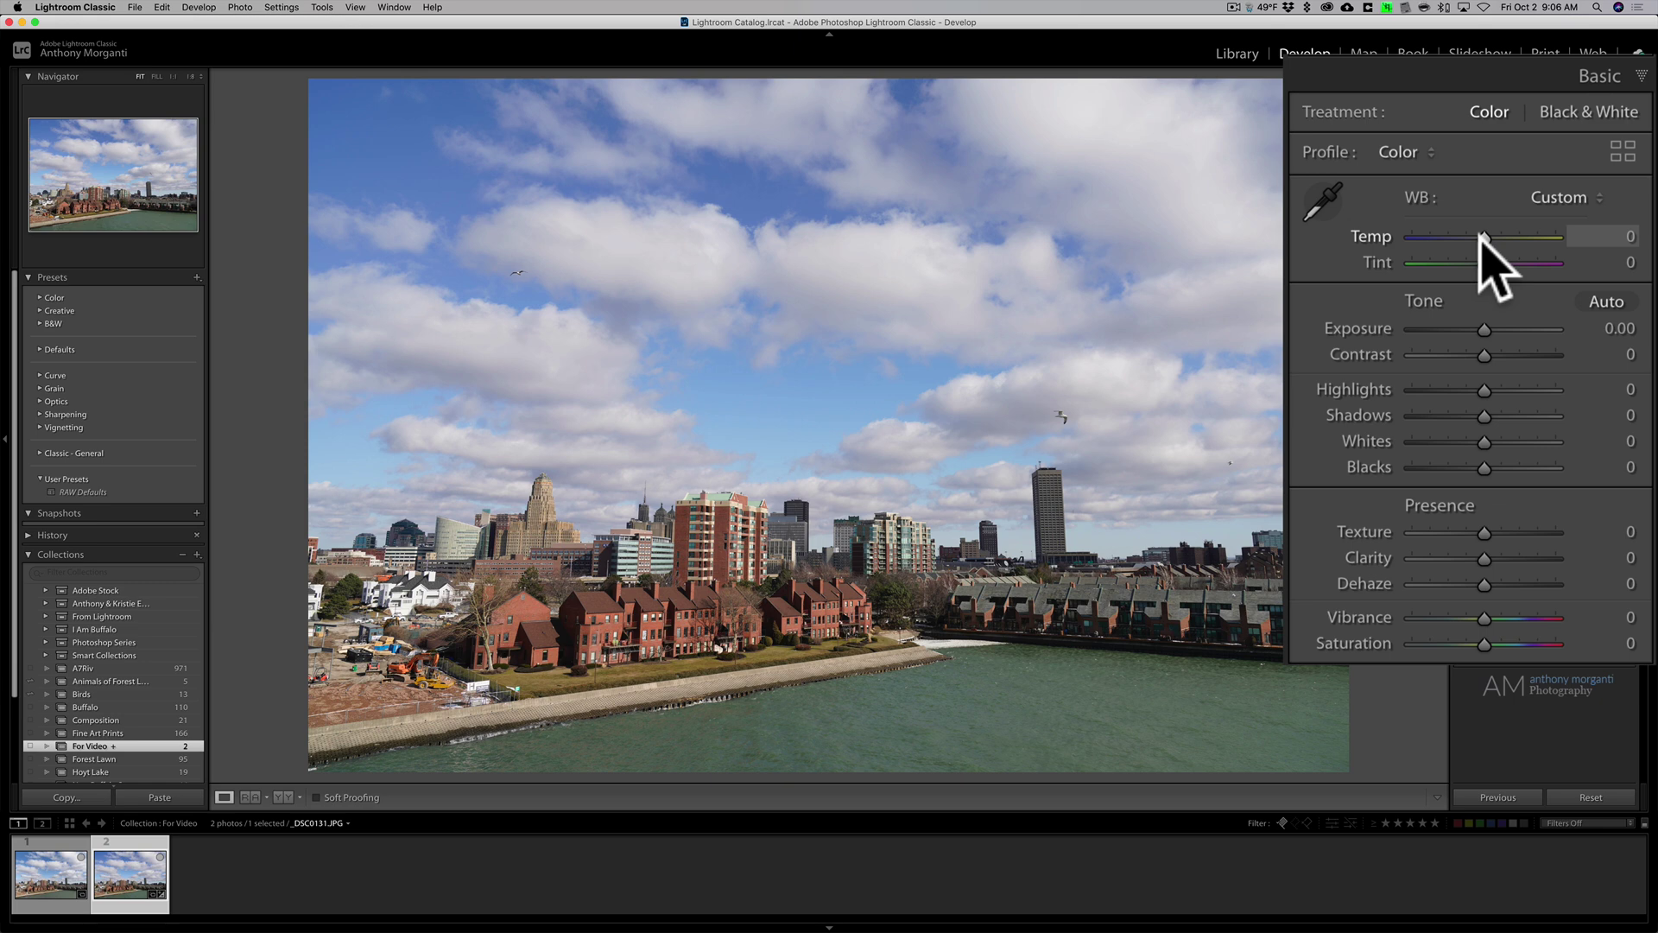
Set the raw photo's white balance to Temp 14,905 and Tint -62.
click(52, 874)
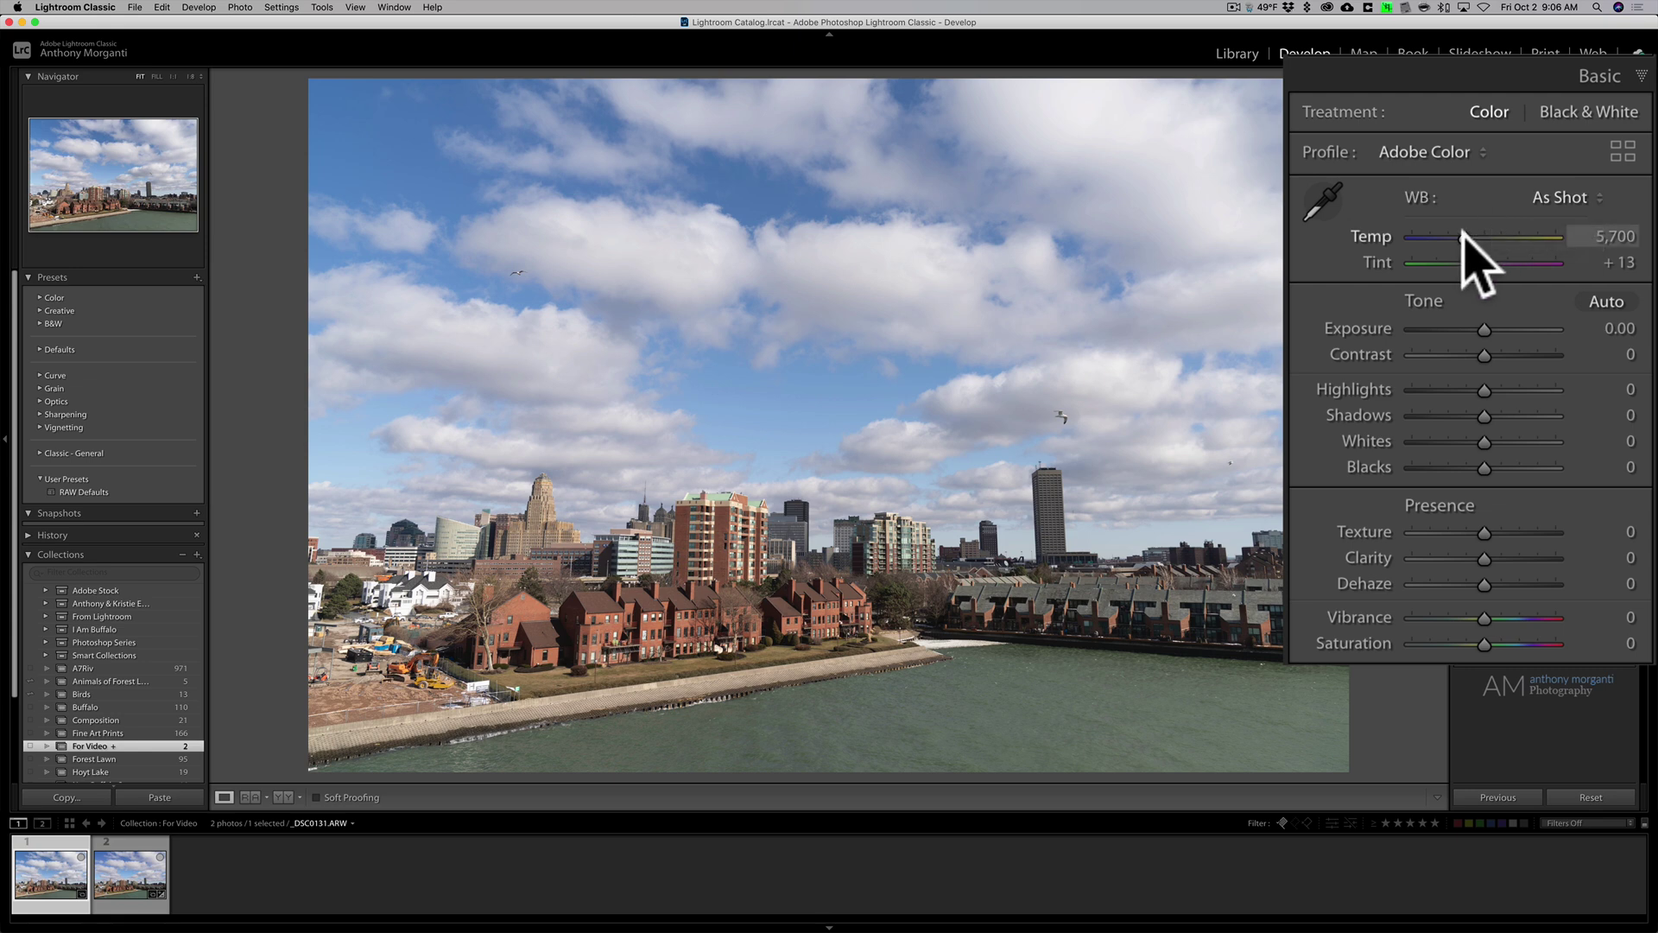
mouse_move(1462, 235)
mouse_down()
mouse_move(1524, 237)
mouse_move(1452, 263)
mouse_up()
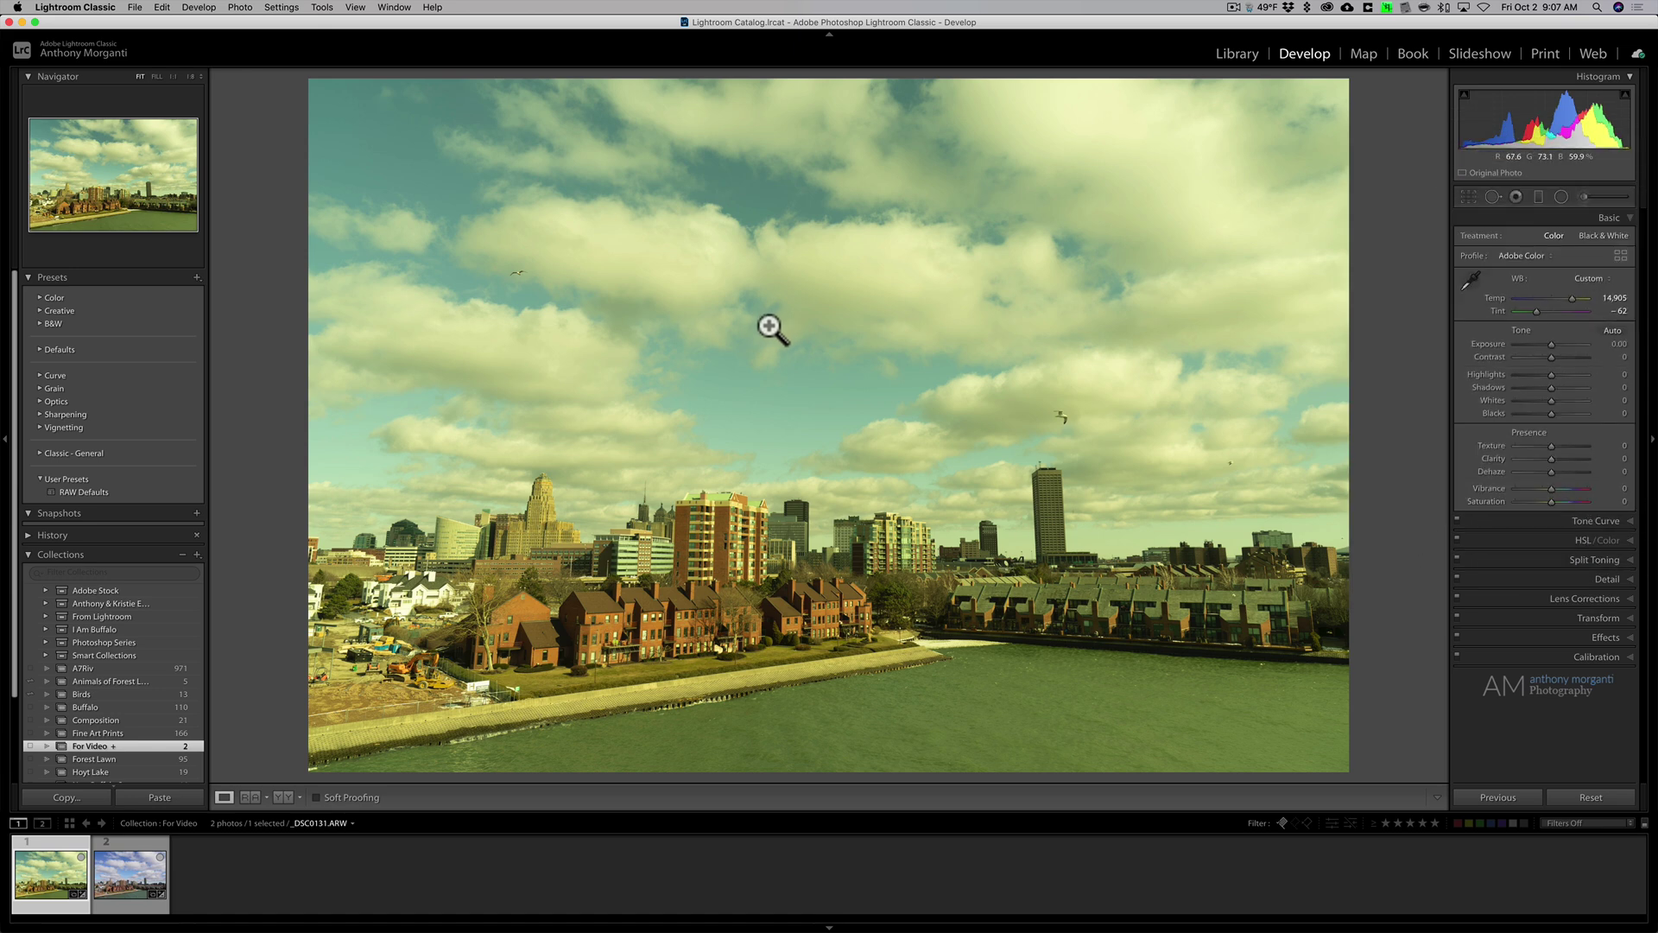
Create a develop preset named WB in User Presets, including only White Balance and Process Version.
click(159, 254)
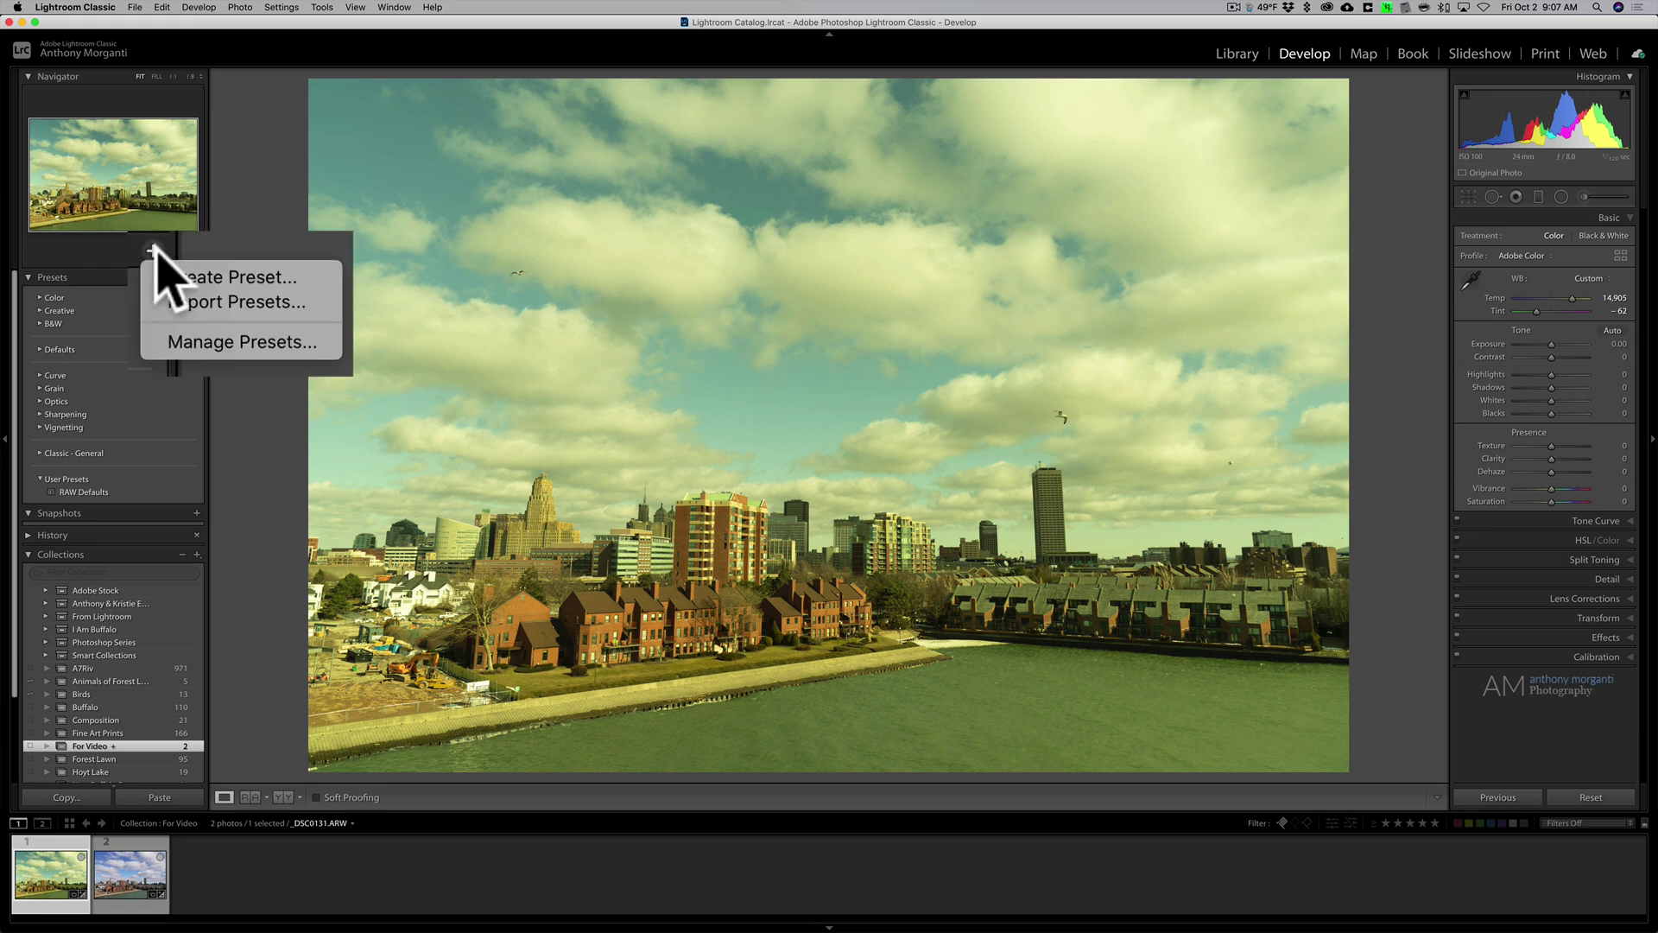
click(178, 275)
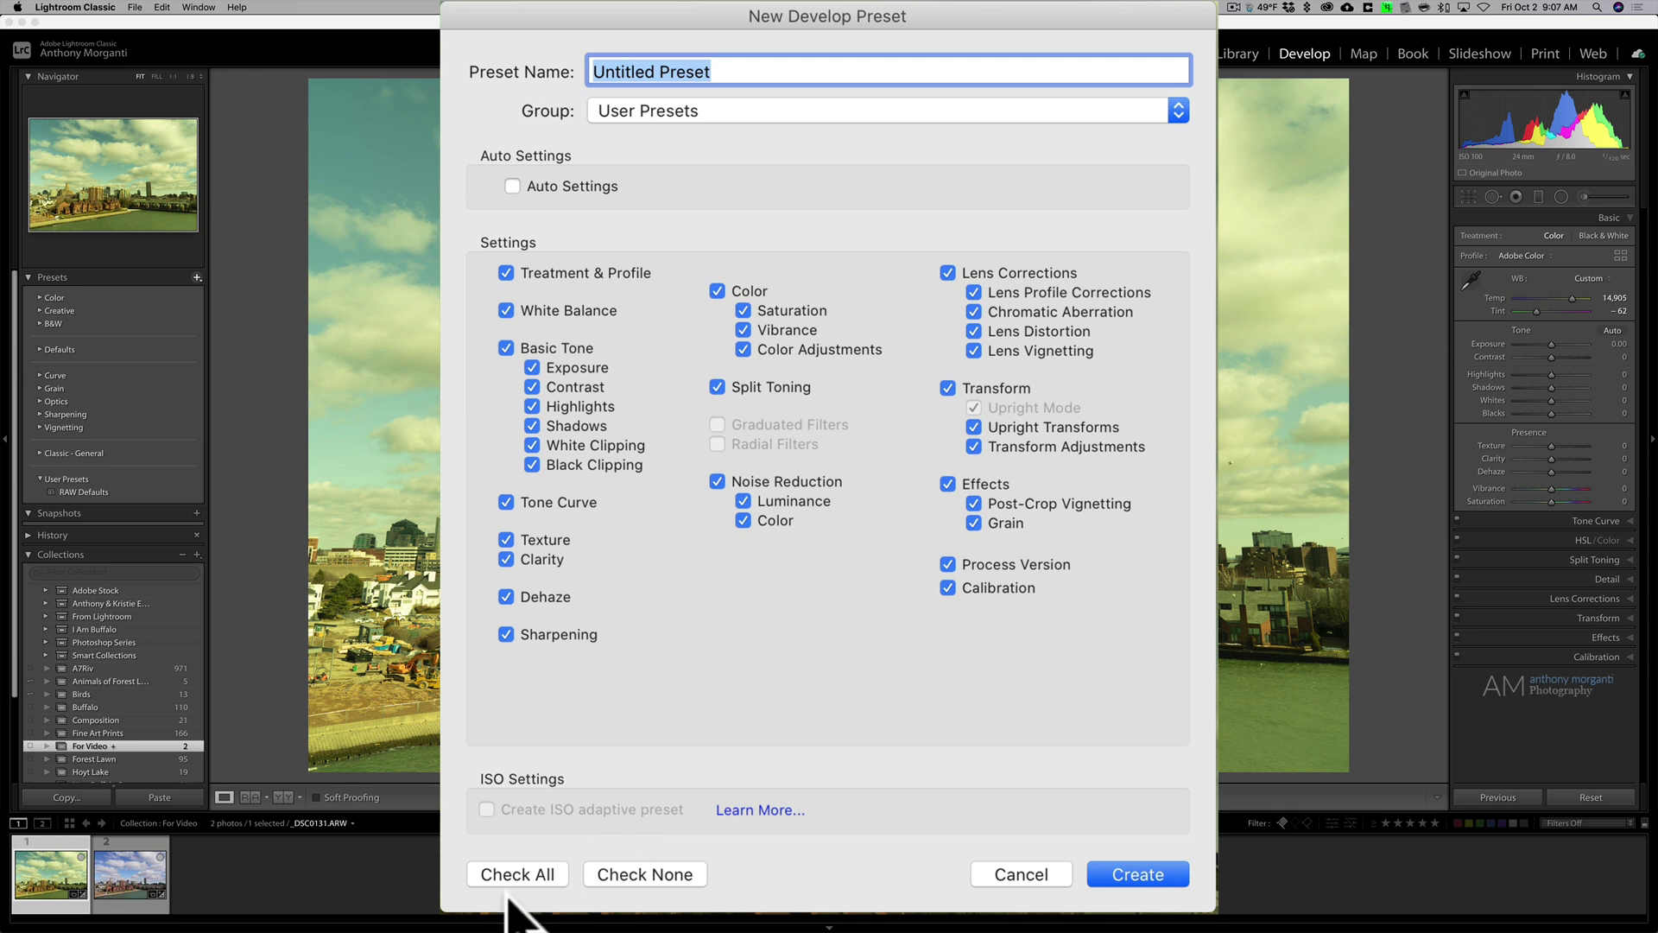
click(639, 874)
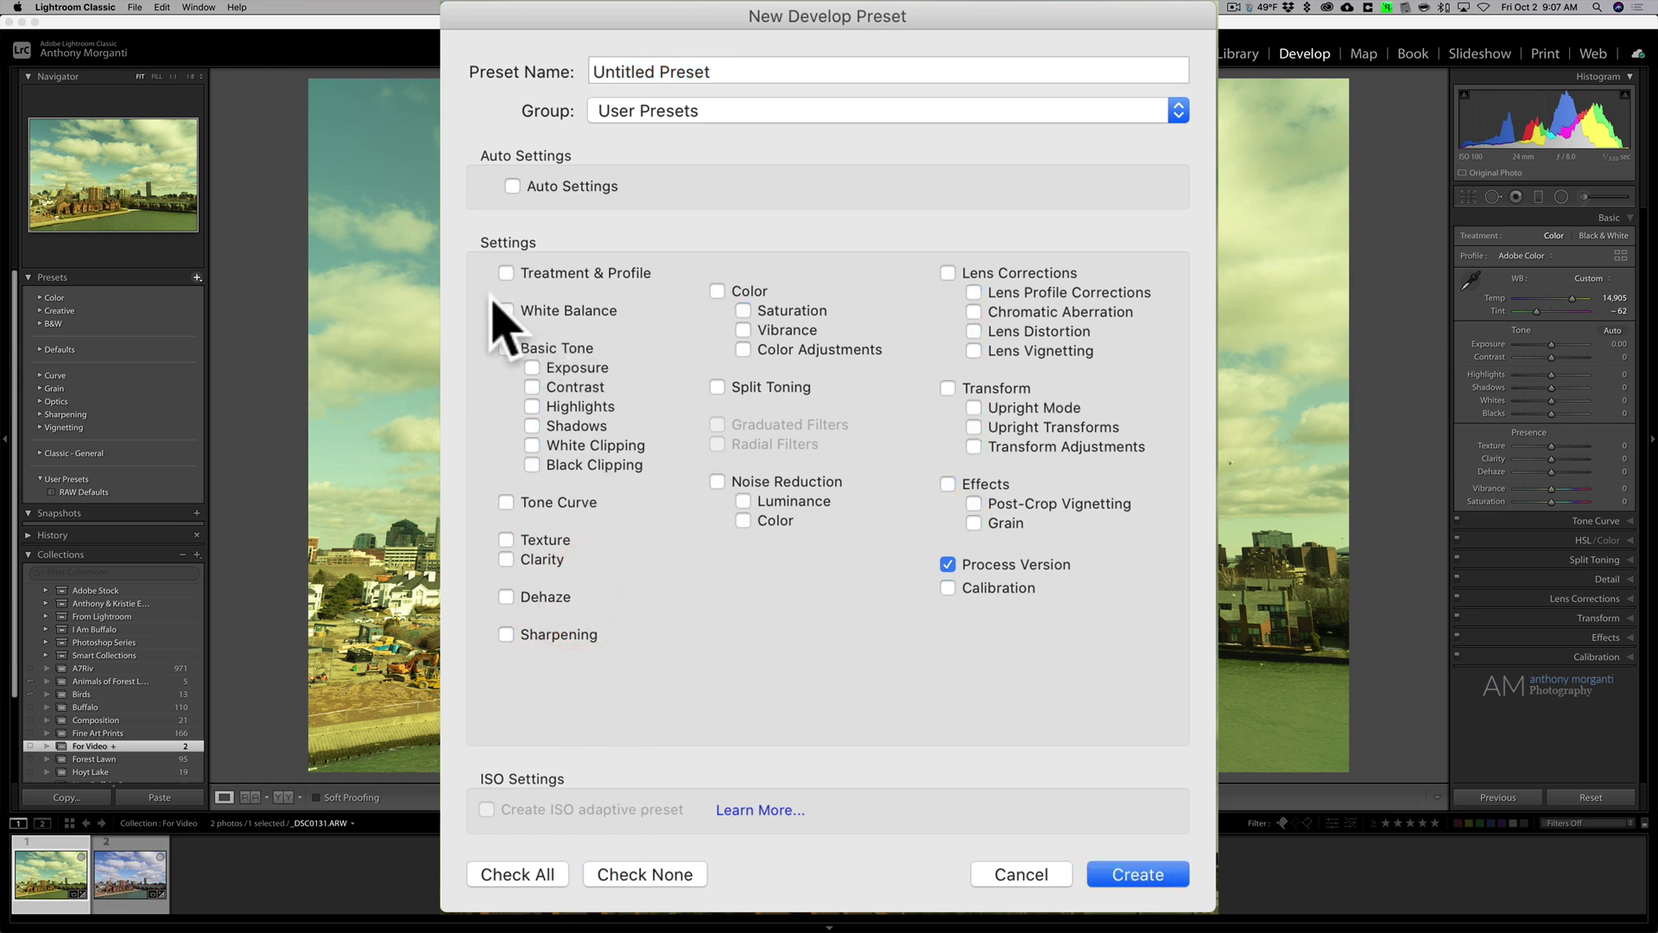
click(516, 312)
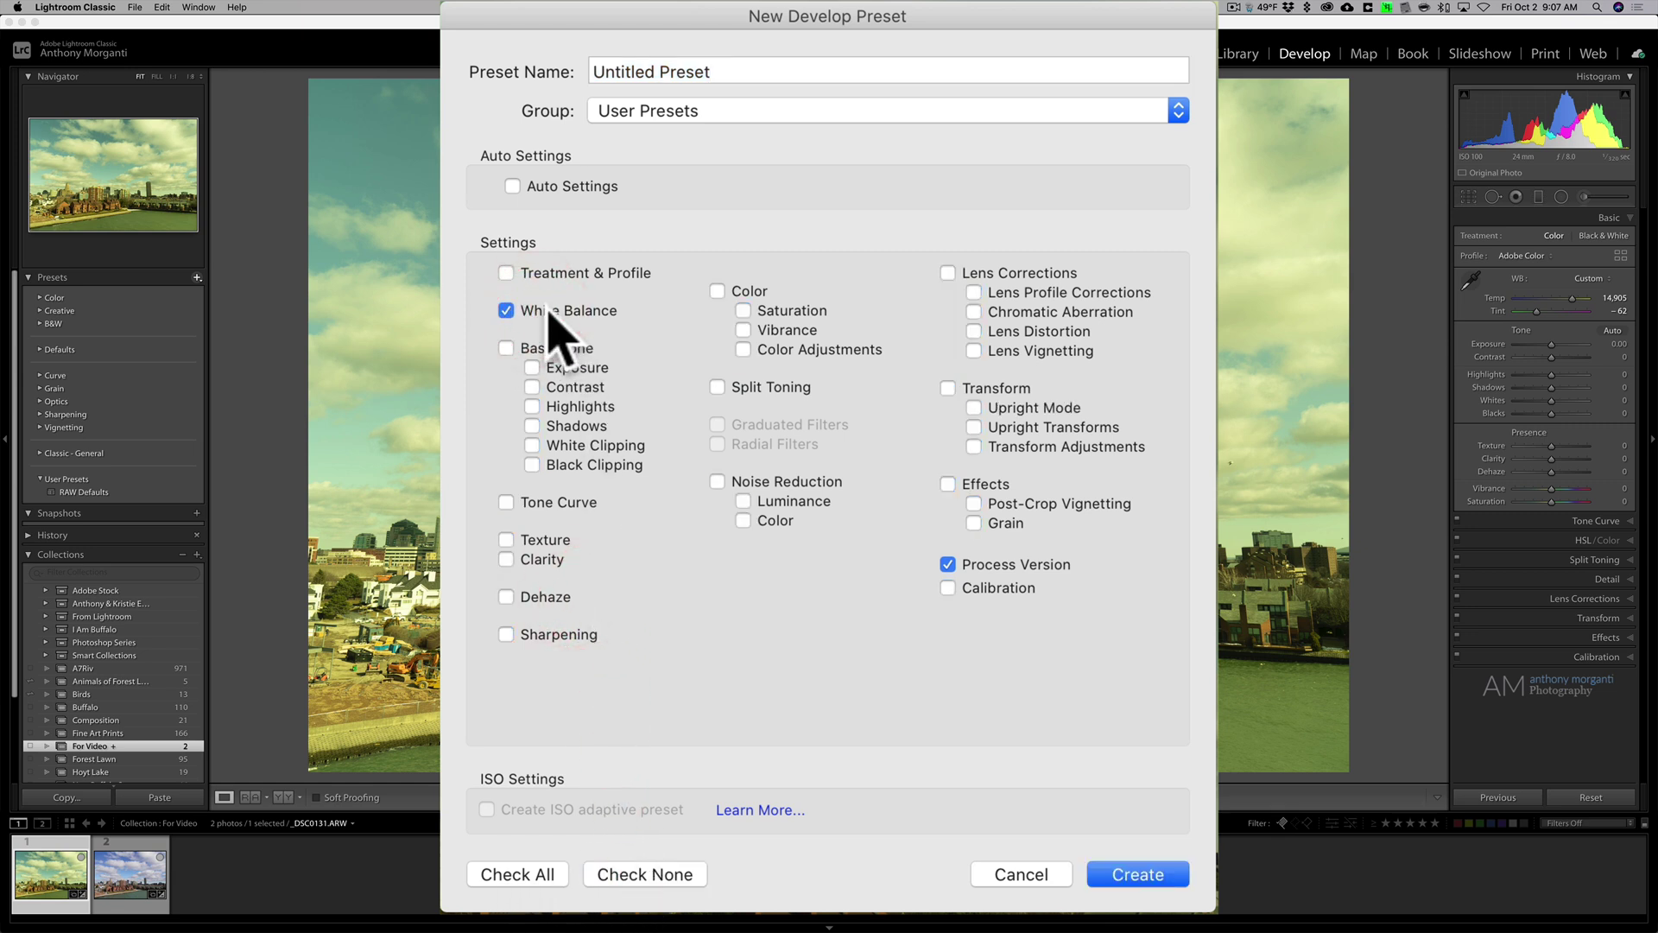
triple_click(789, 67)
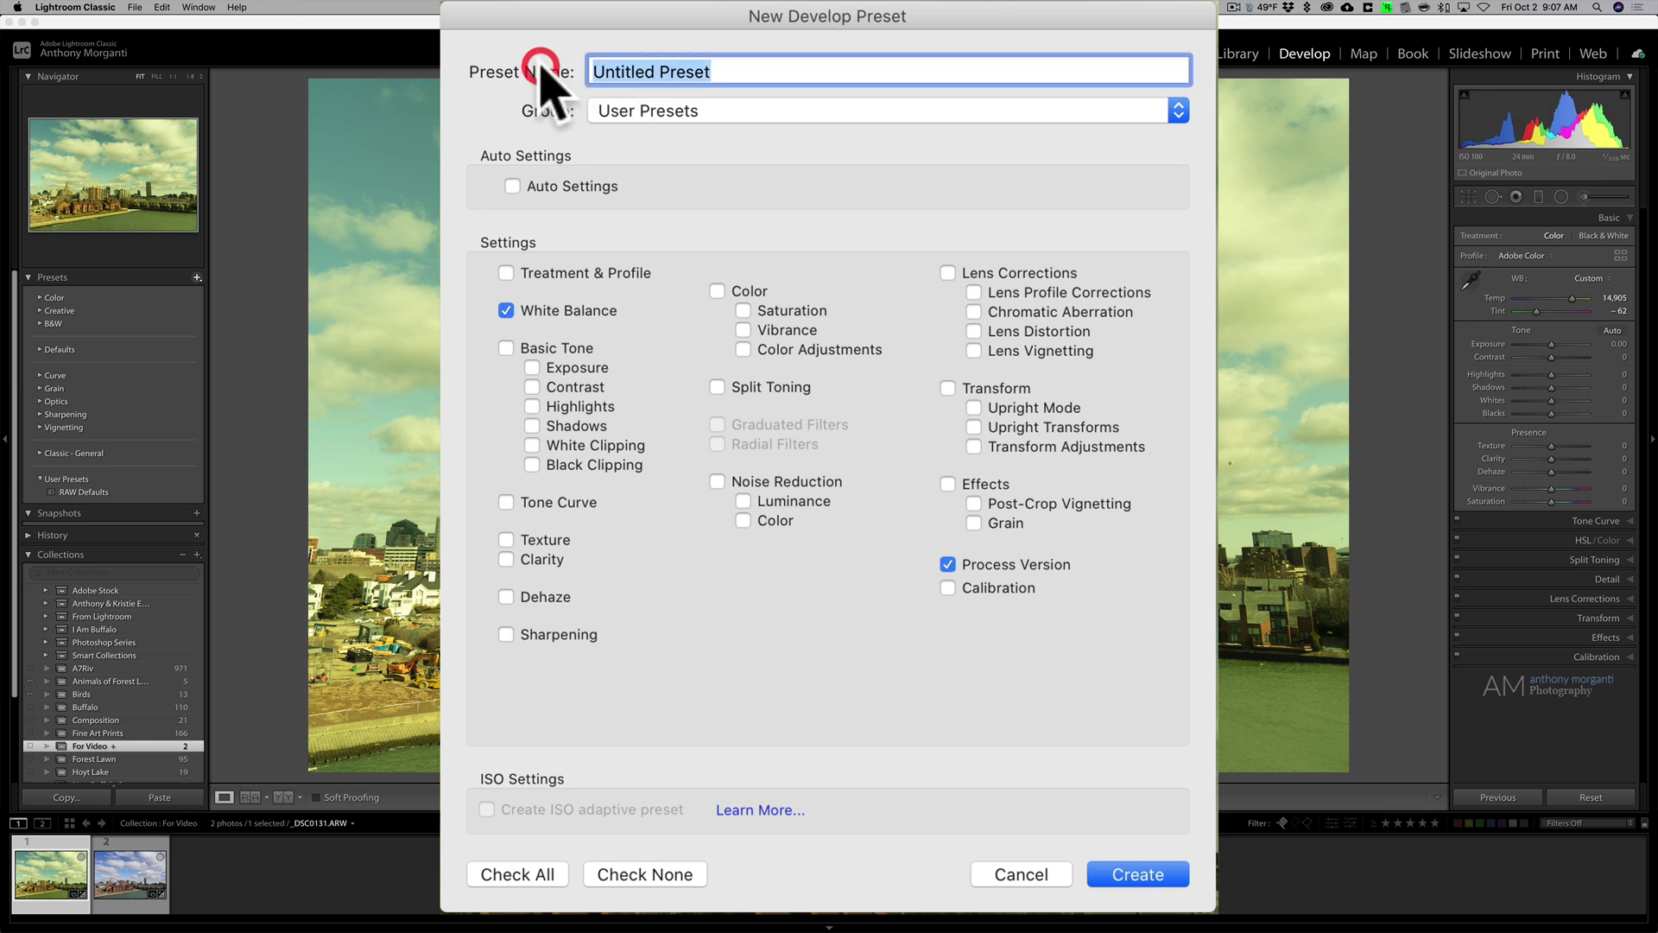
text(WB)
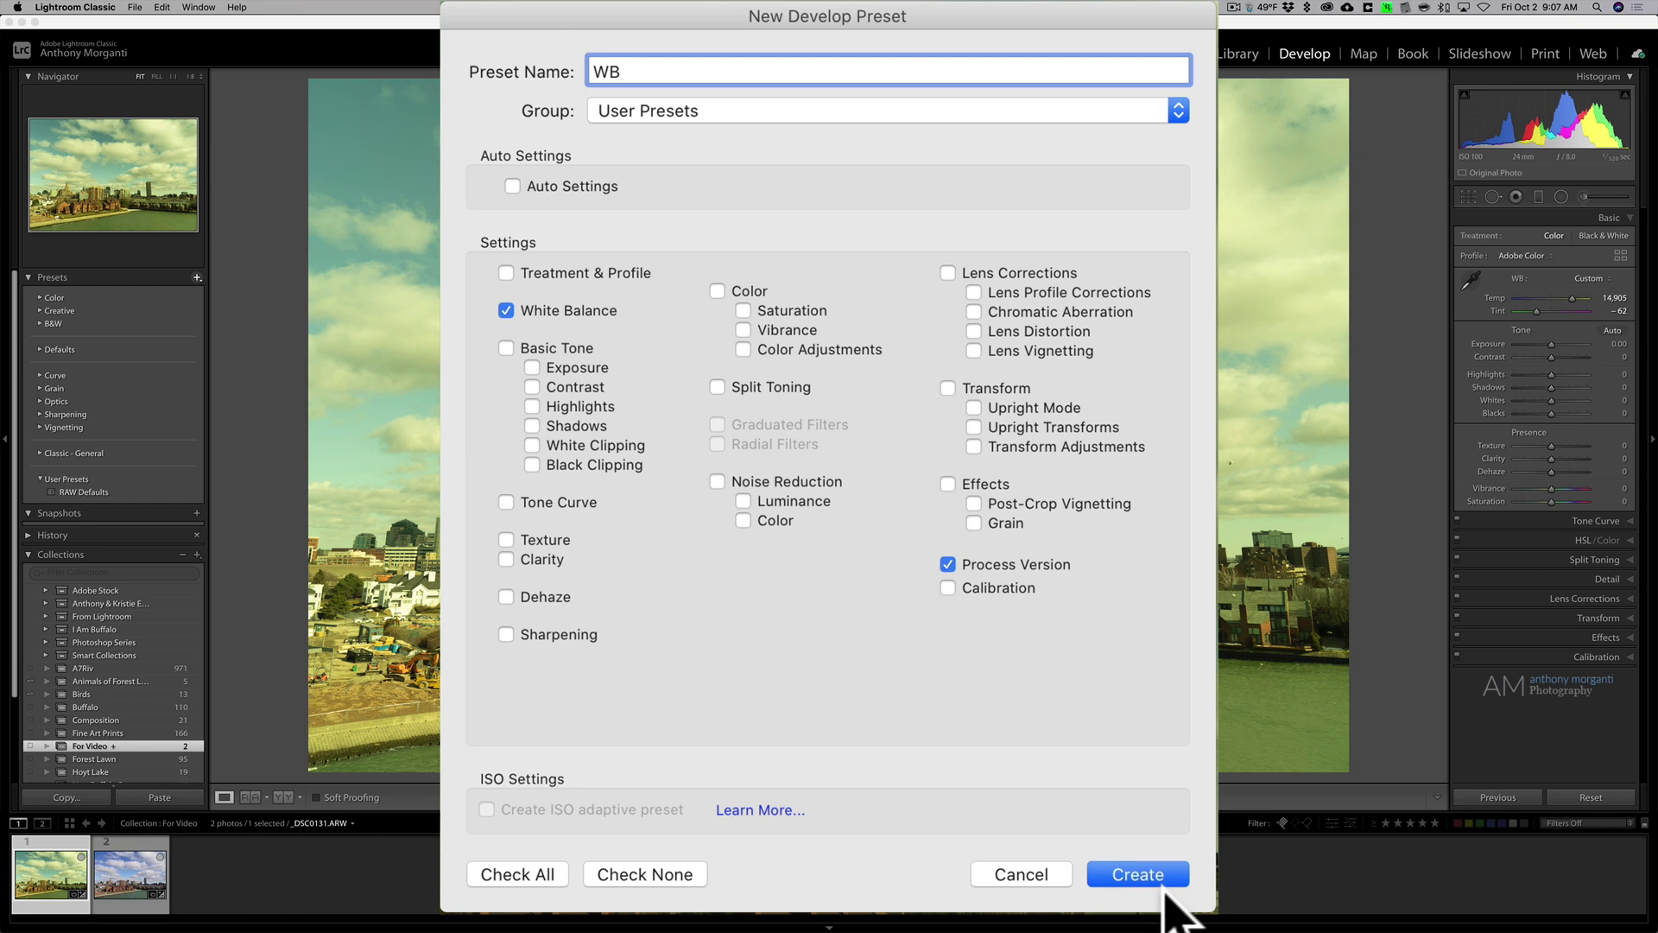
click(1149, 875)
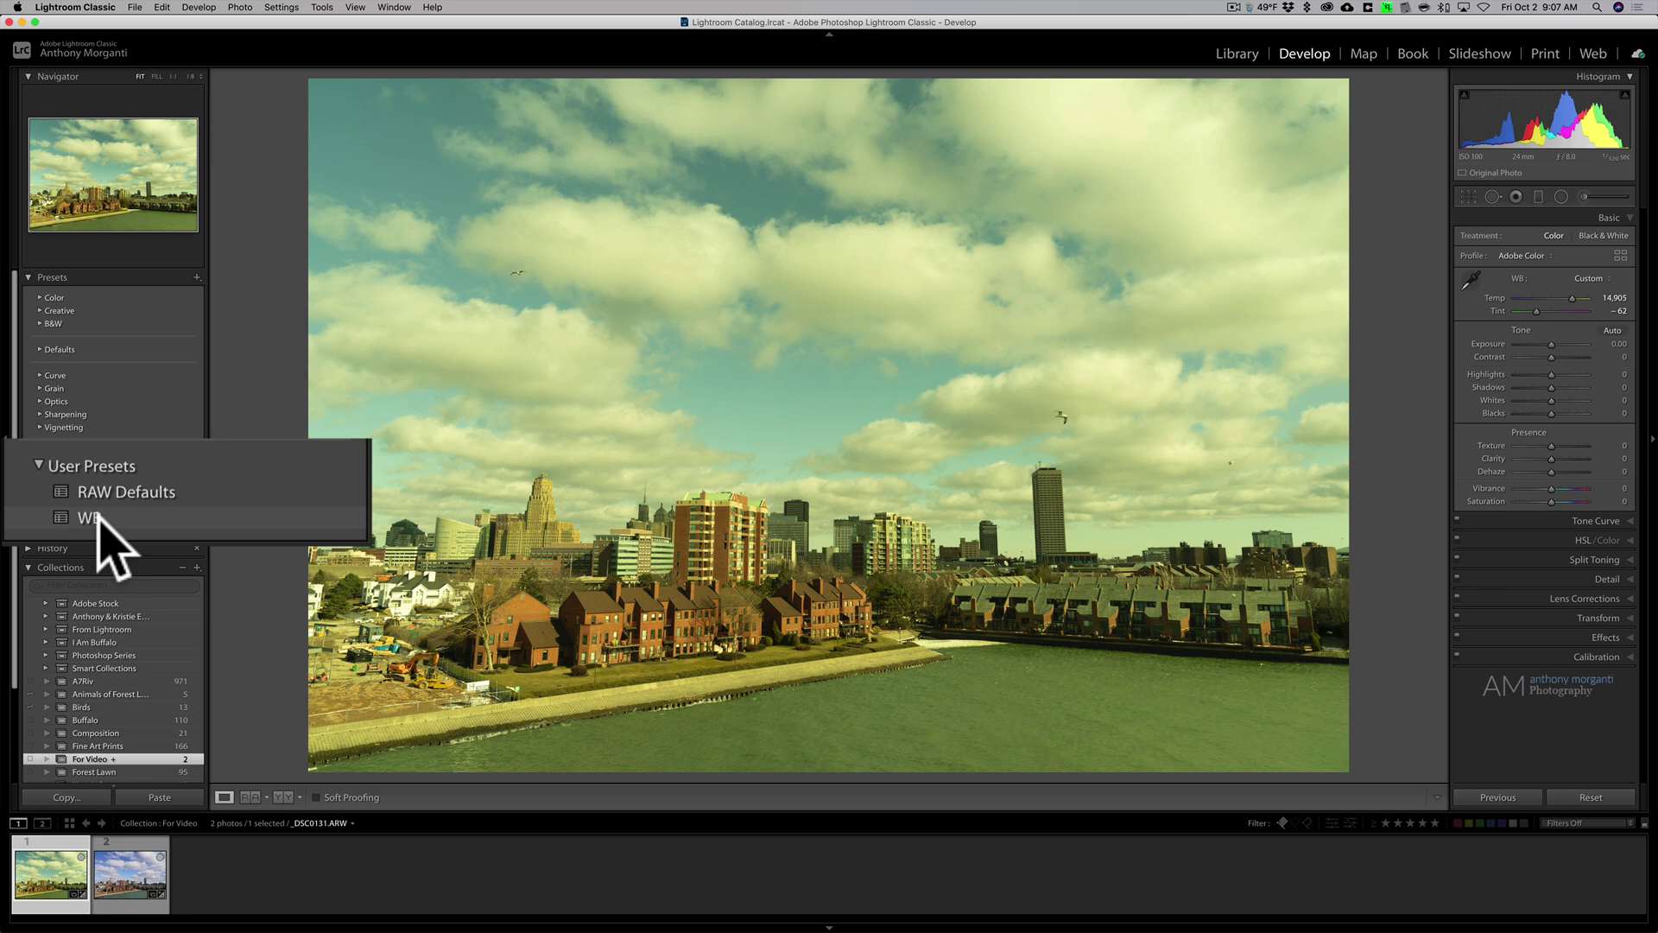
Reset the raw photo's develop settings and apply the WB user preset to it.
click(1588, 795)
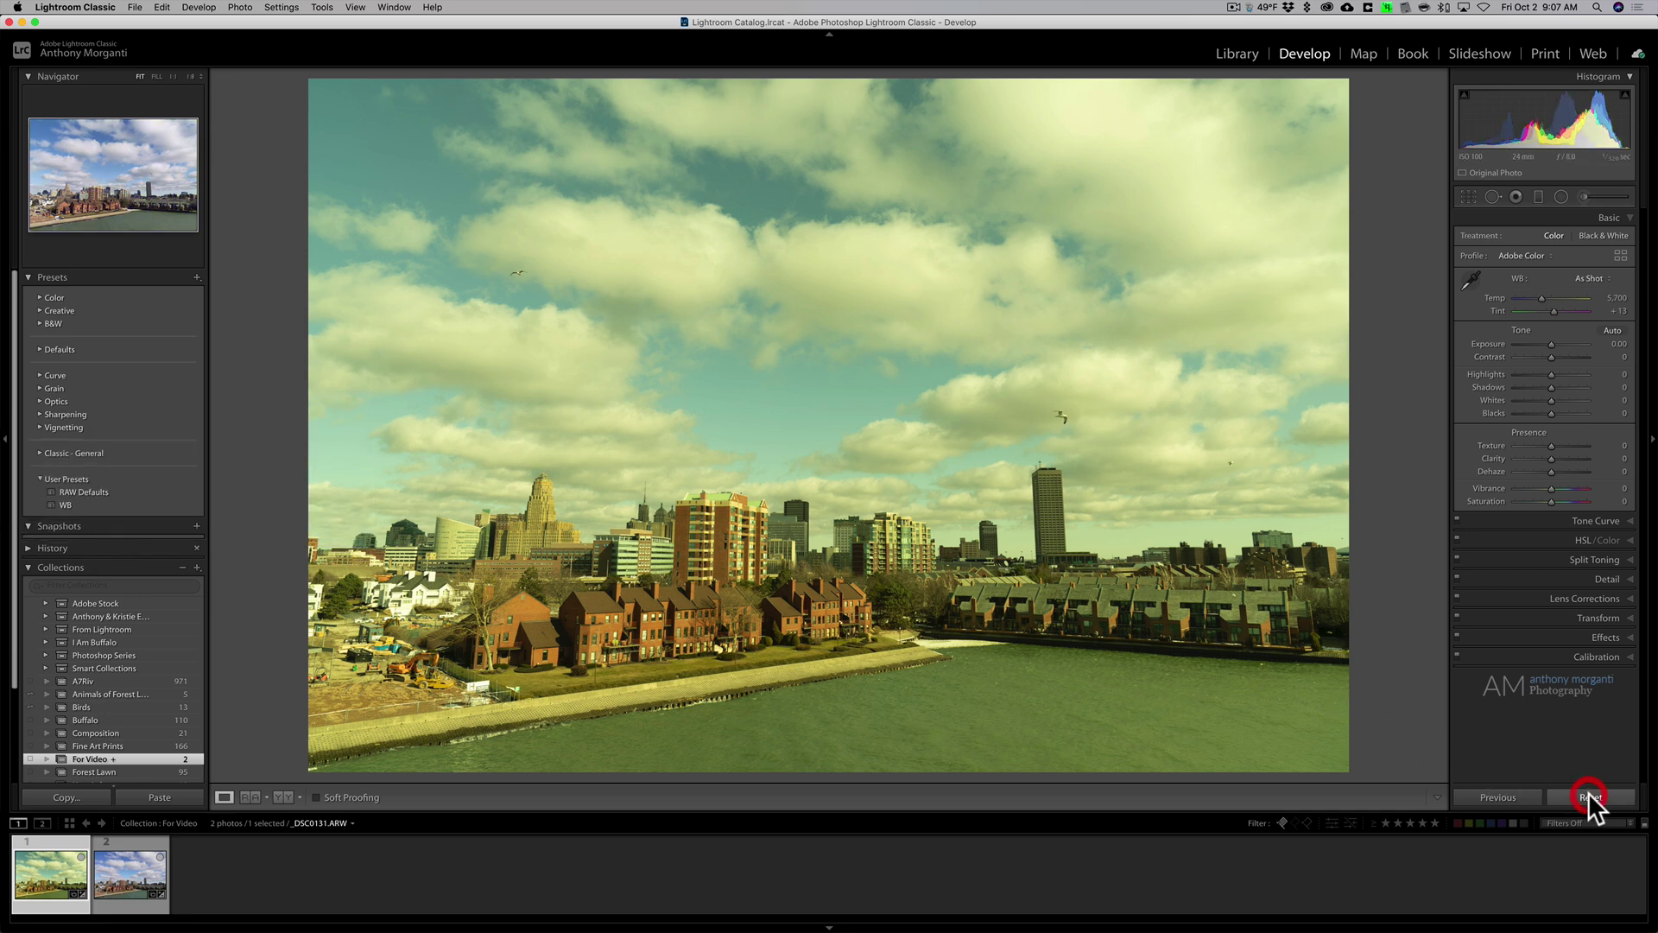
click(80, 504)
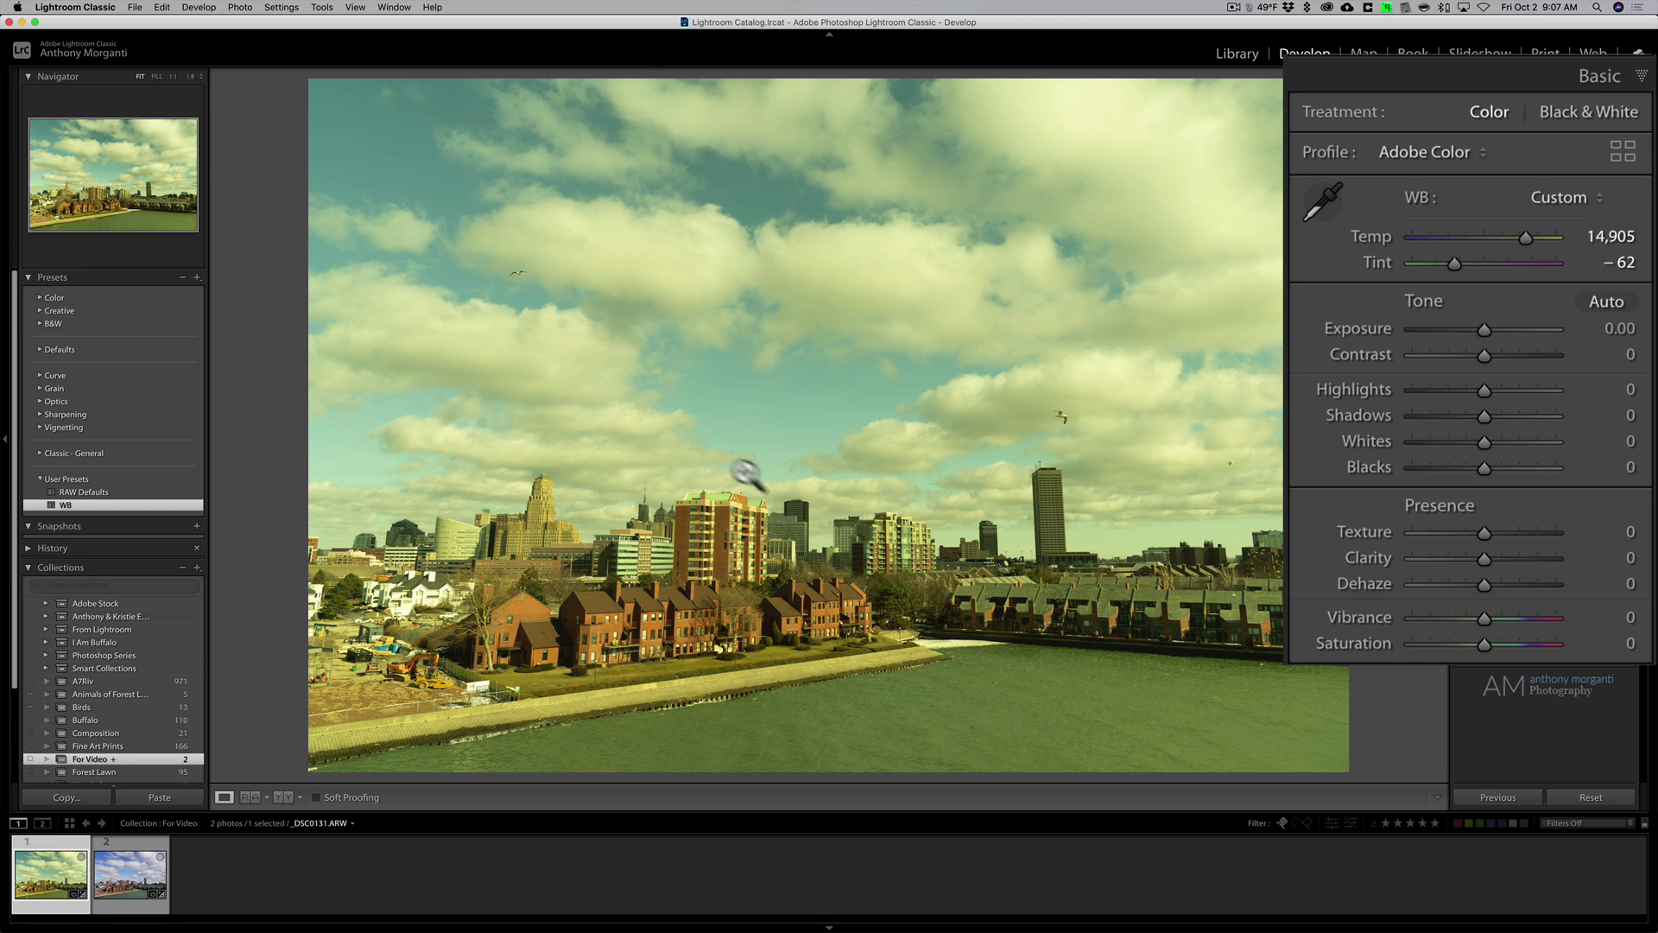
Apply the WB user preset to the JPEG version of the photo.
click(130, 874)
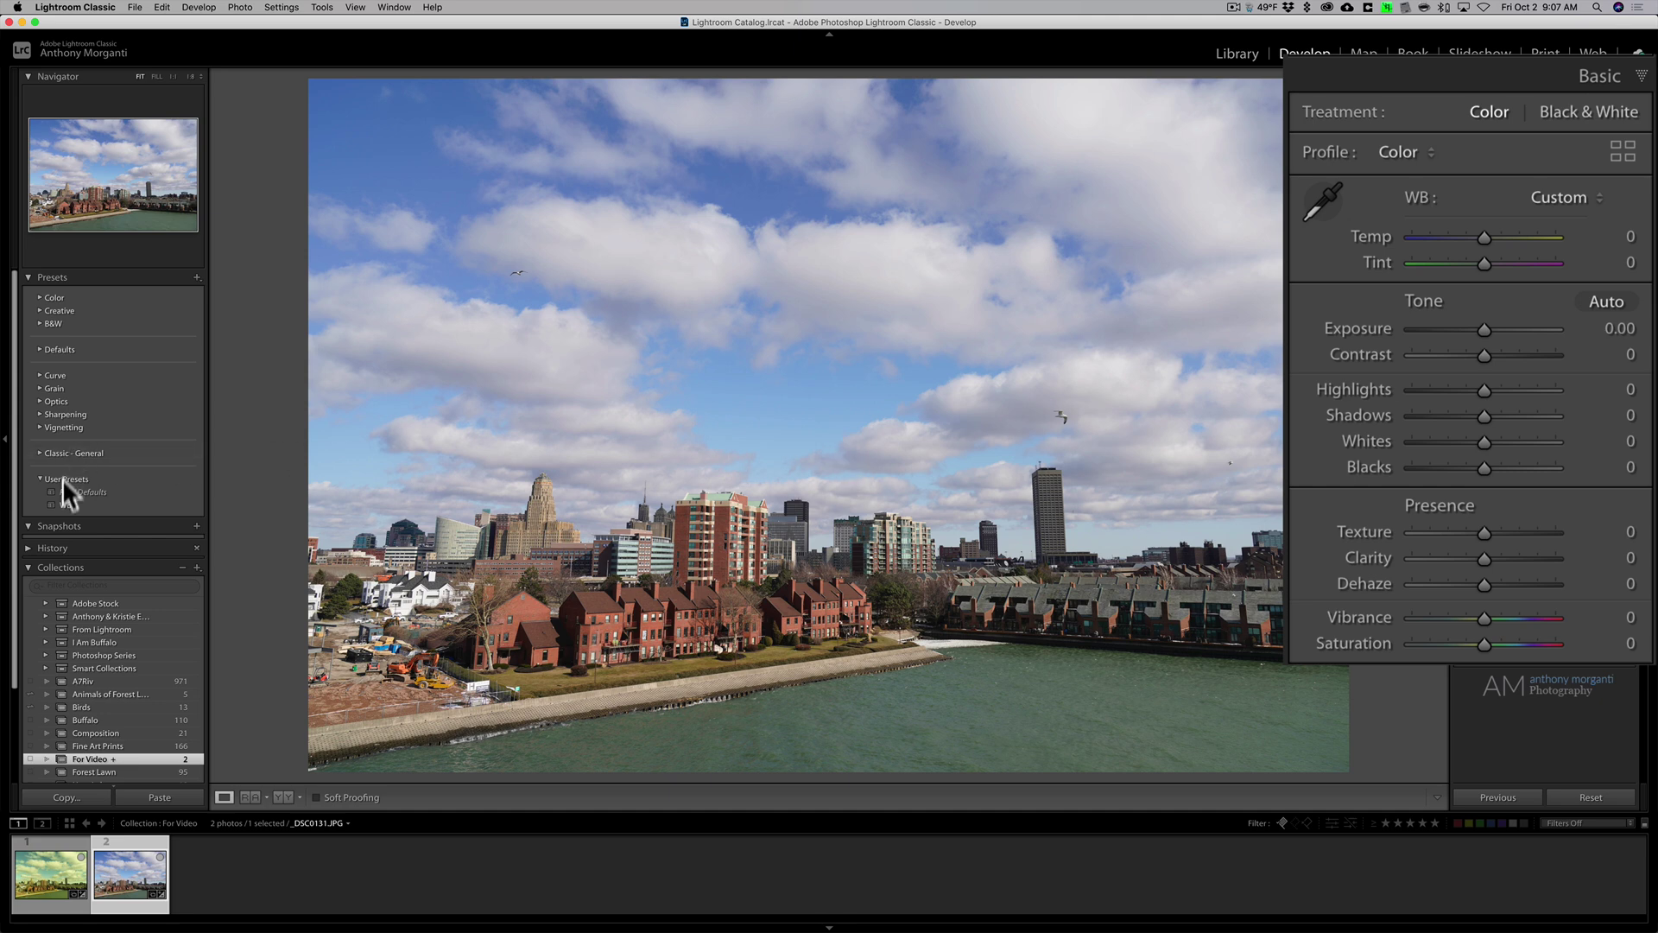
click(65, 505)
click(65, 504)
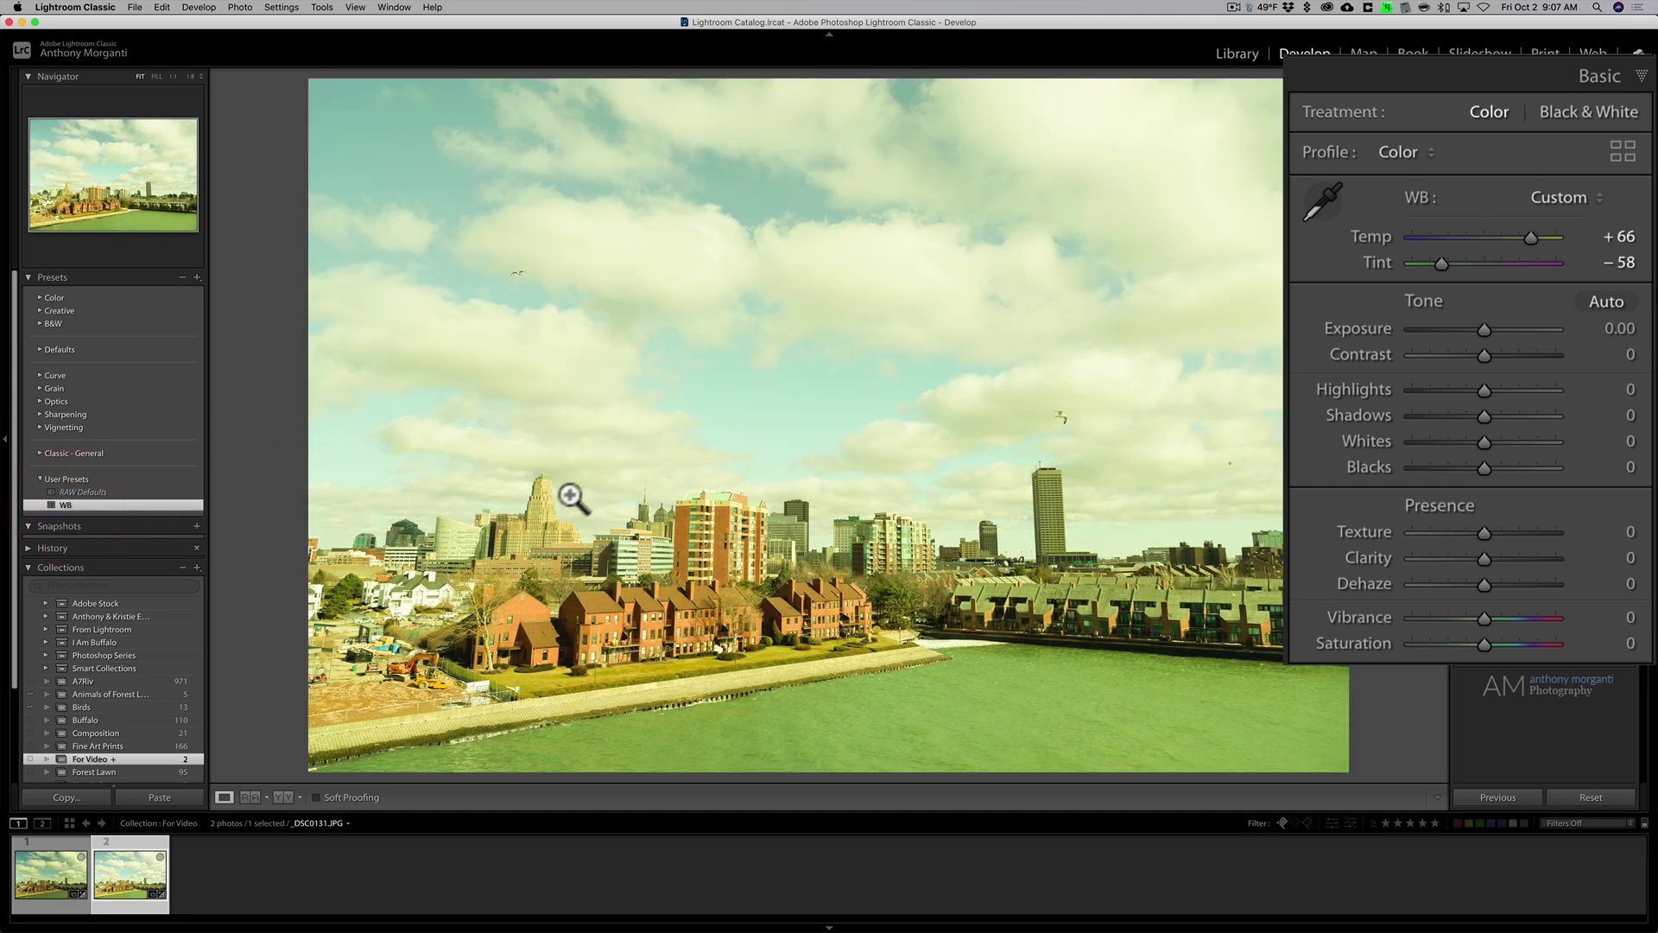
Compare the WB preset's effect on the raw photo and the JPEG, checking the image colours and the Temp and Tint values.
key(Right)
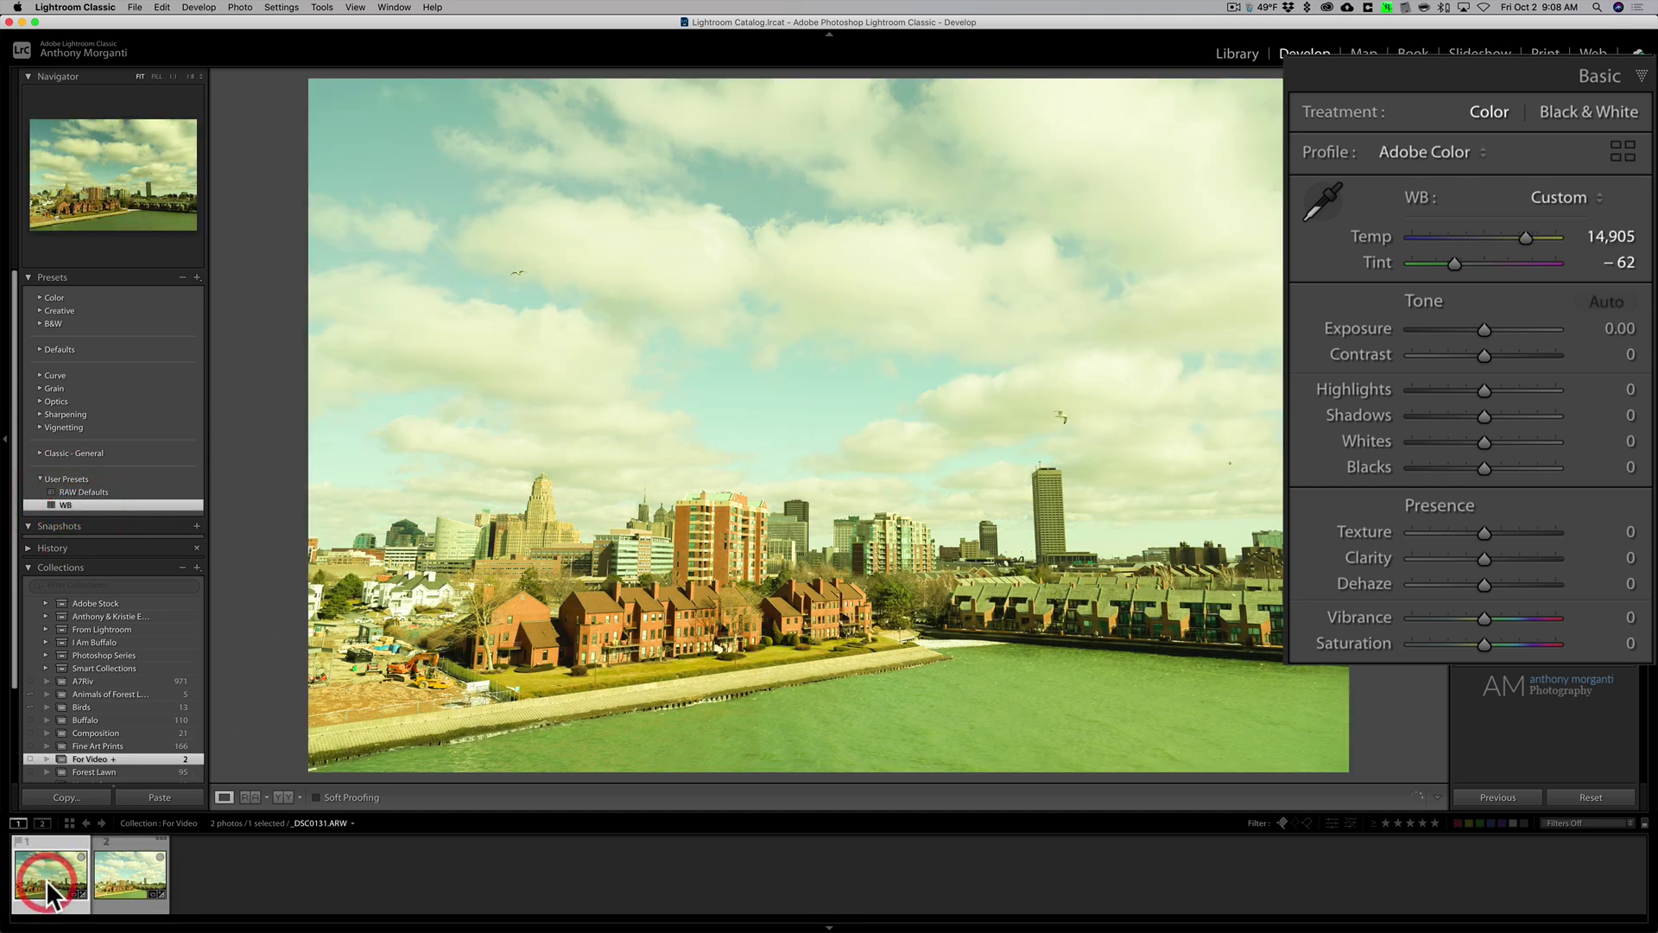
click(116, 872)
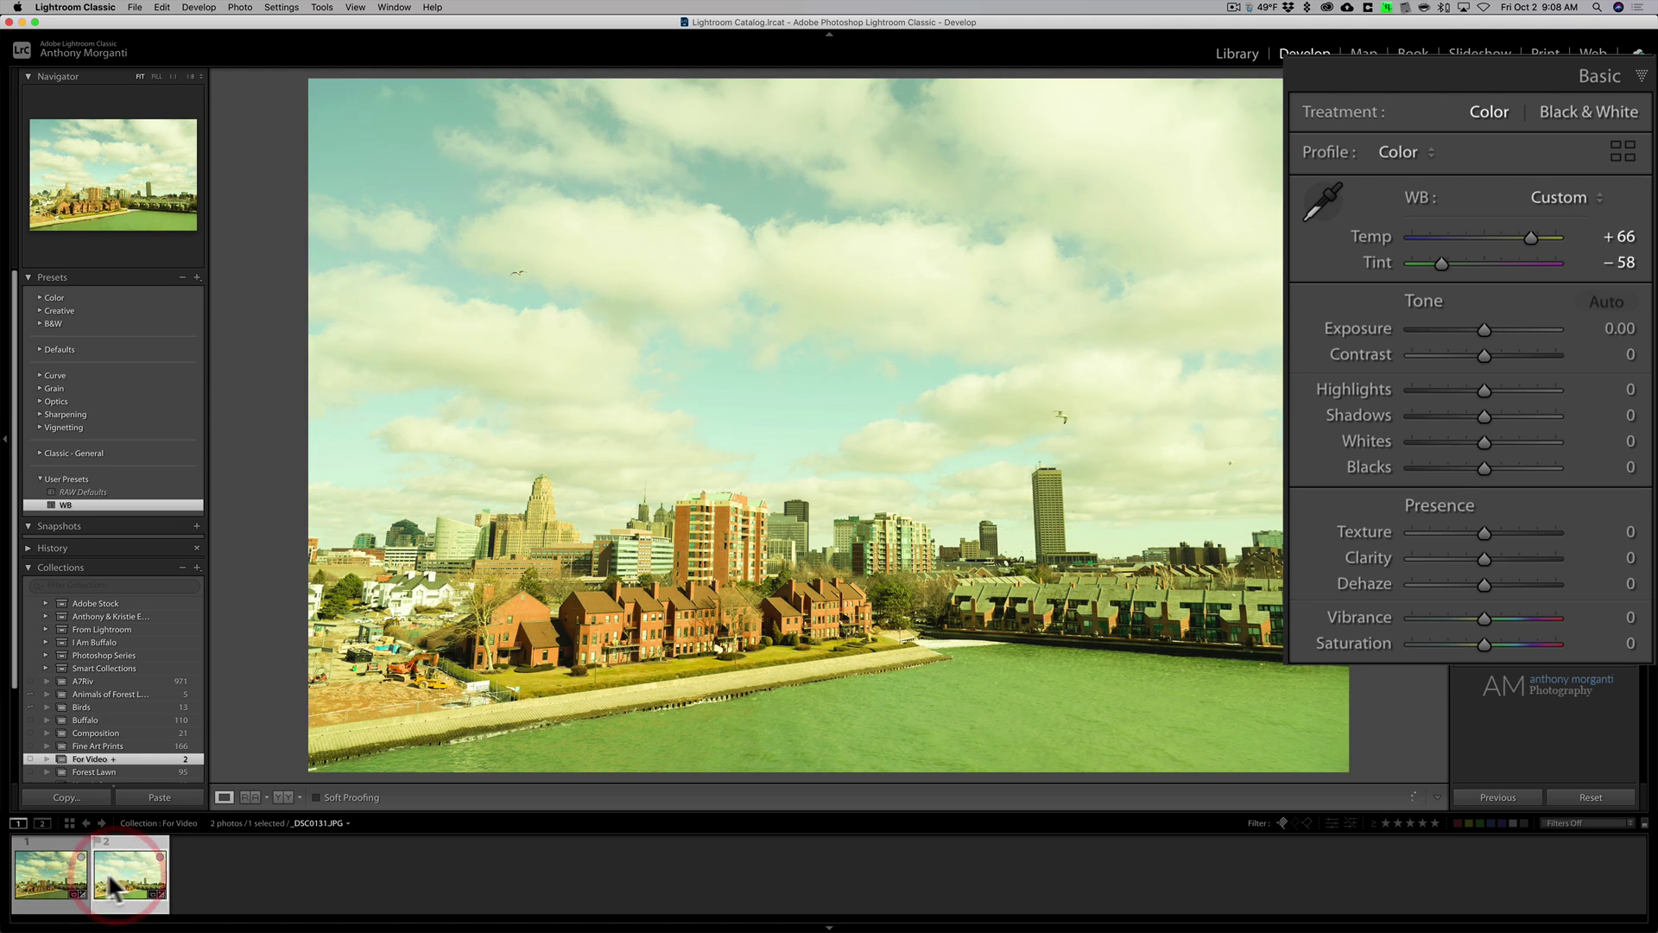
click(49, 869)
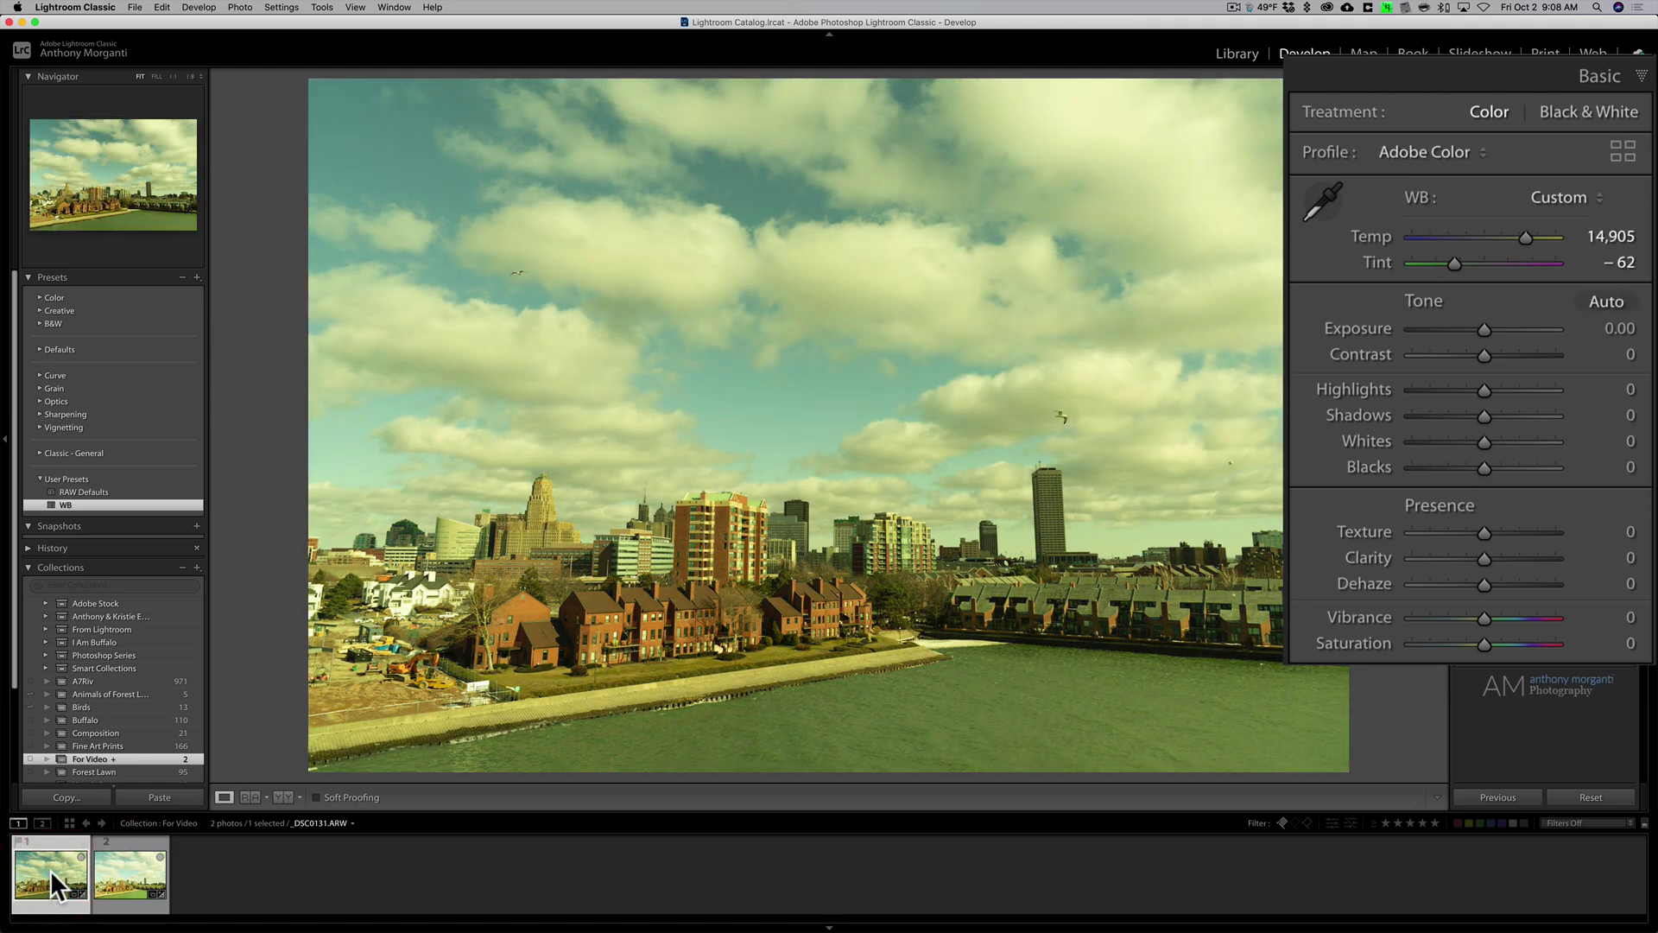
click(127, 876)
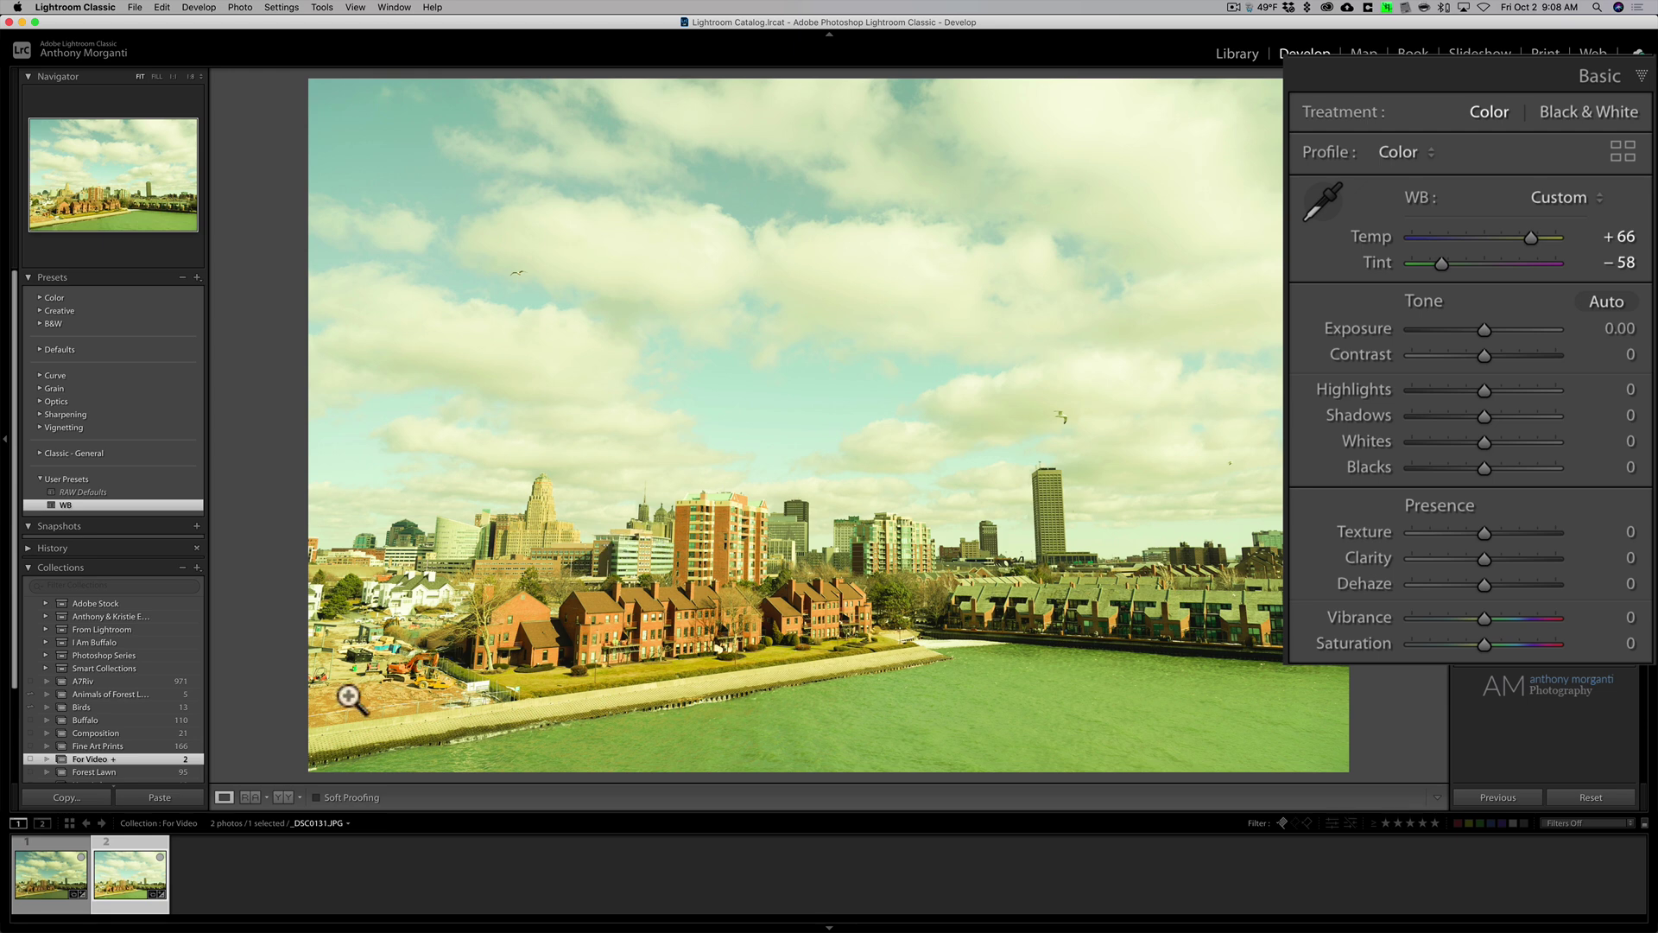
click(45, 869)
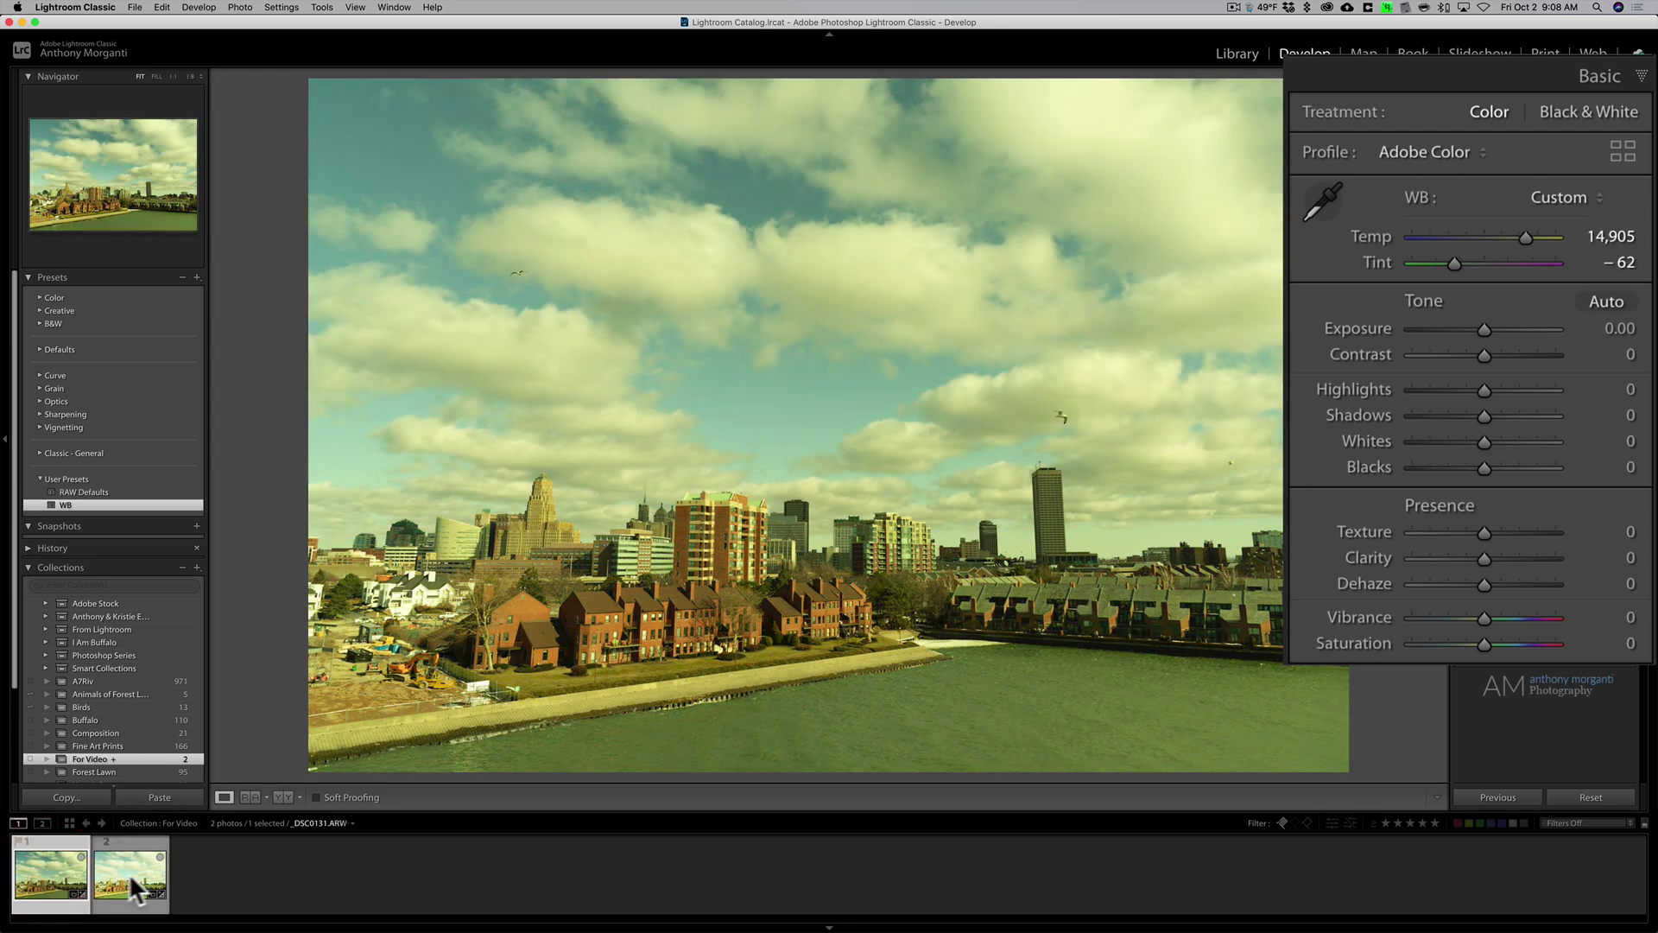
click(140, 873)
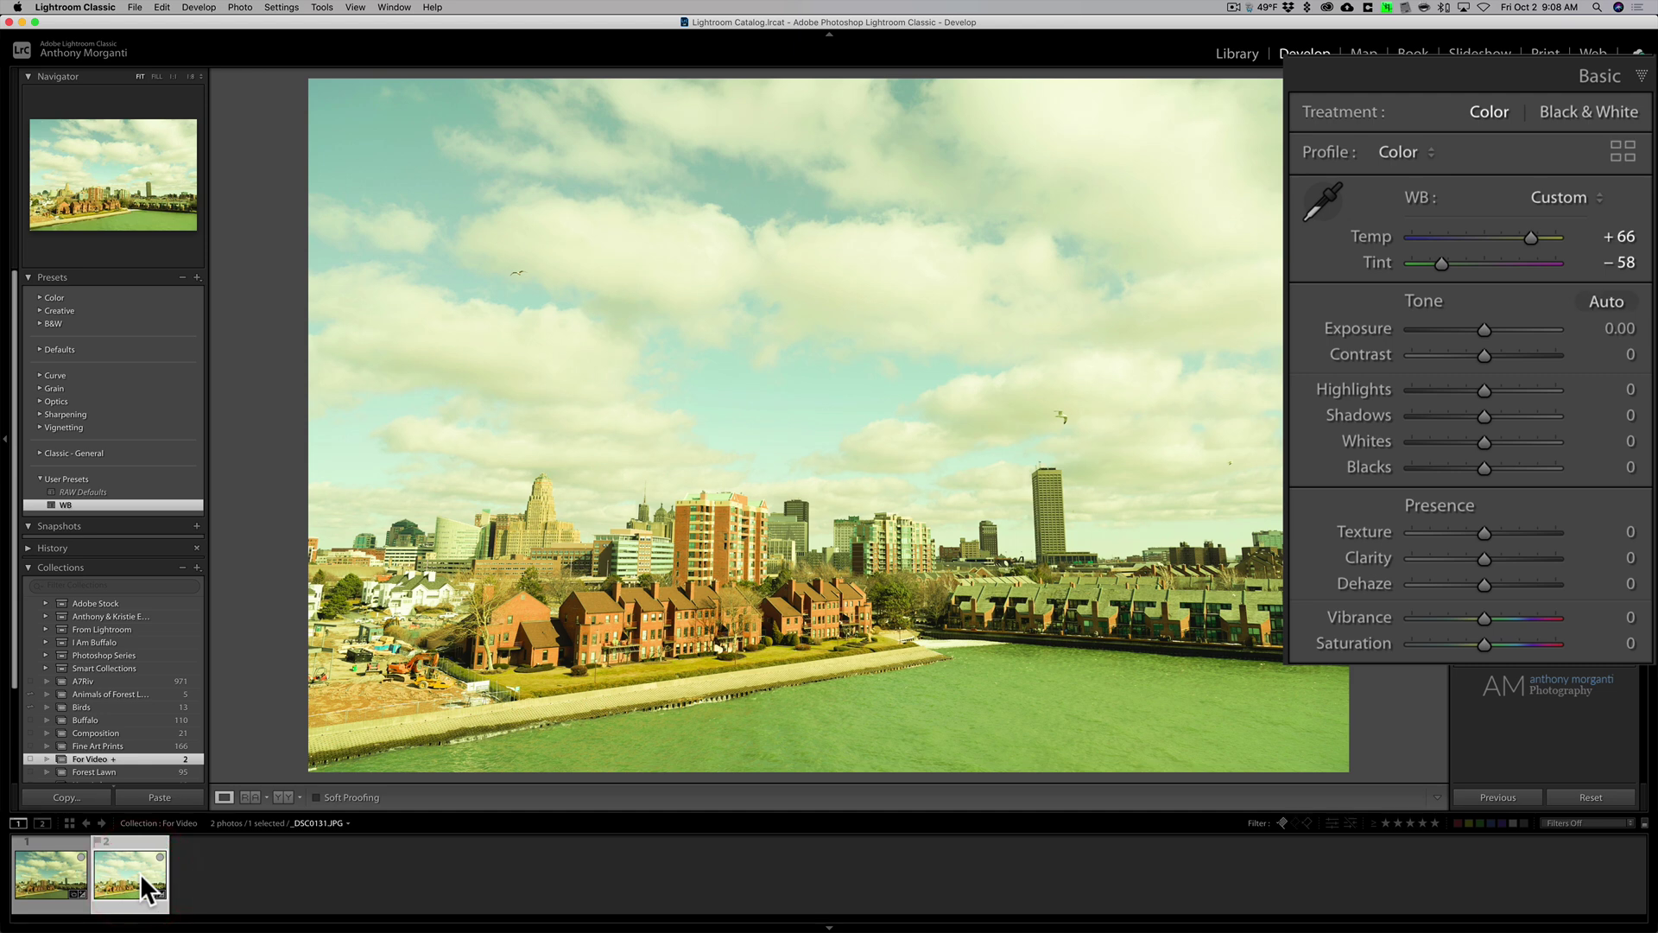
click(45, 868)
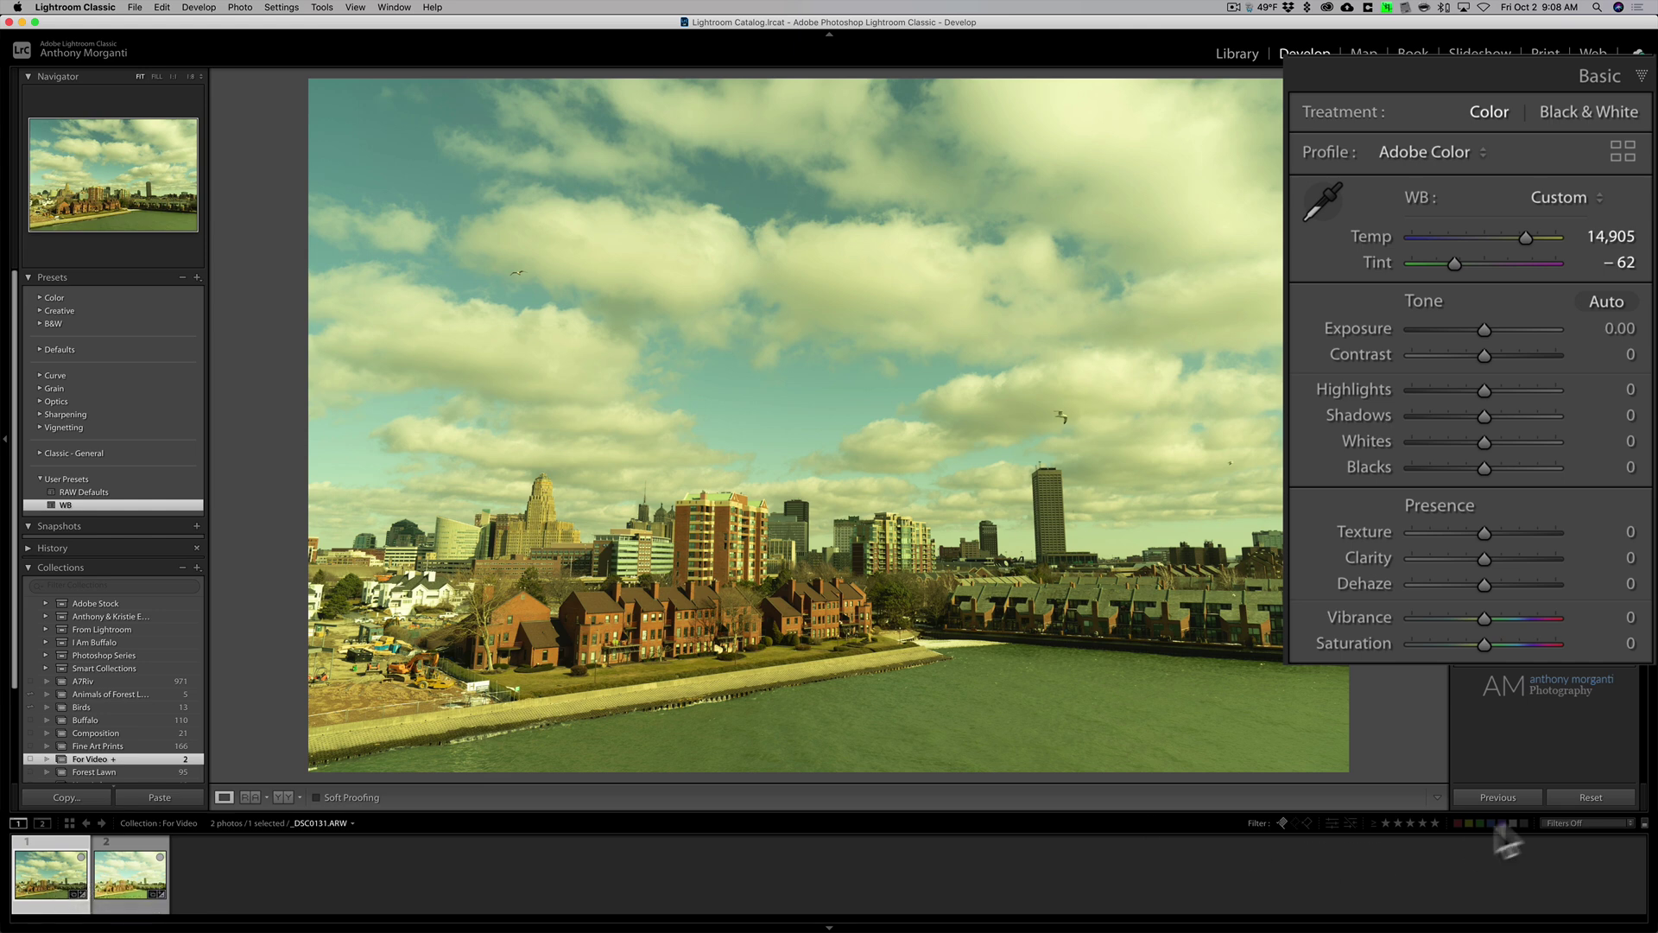
Remove the WB preset's effect from the raw photo and the JPEG, returning both to their original white balance.
click(1568, 797)
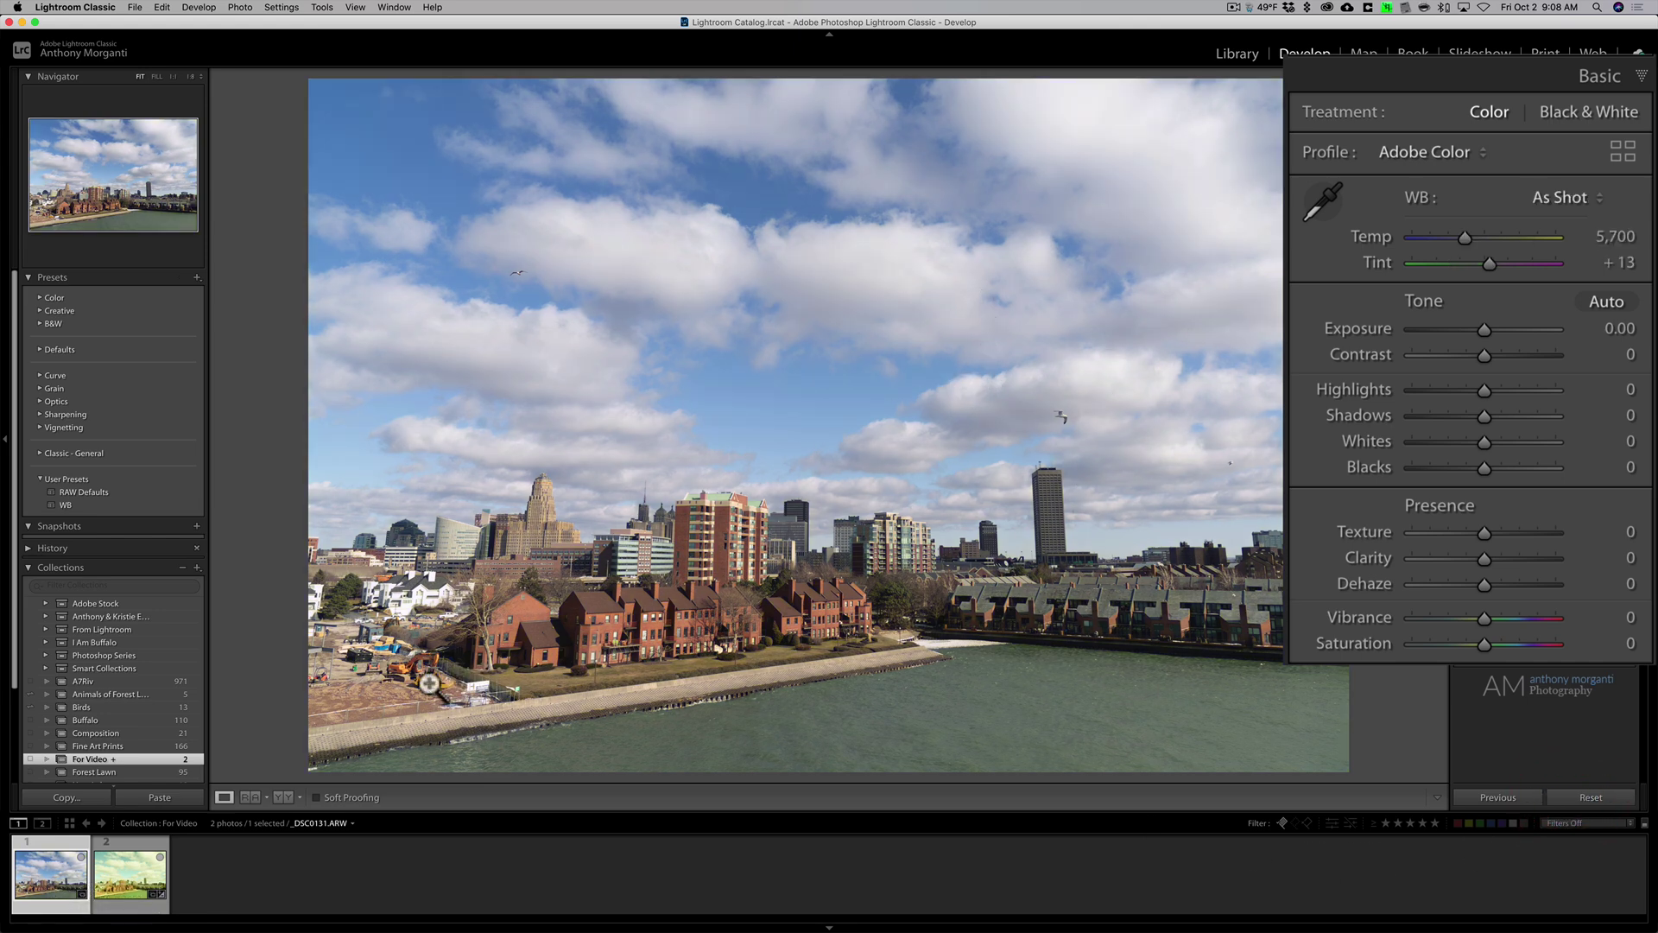
click(132, 878)
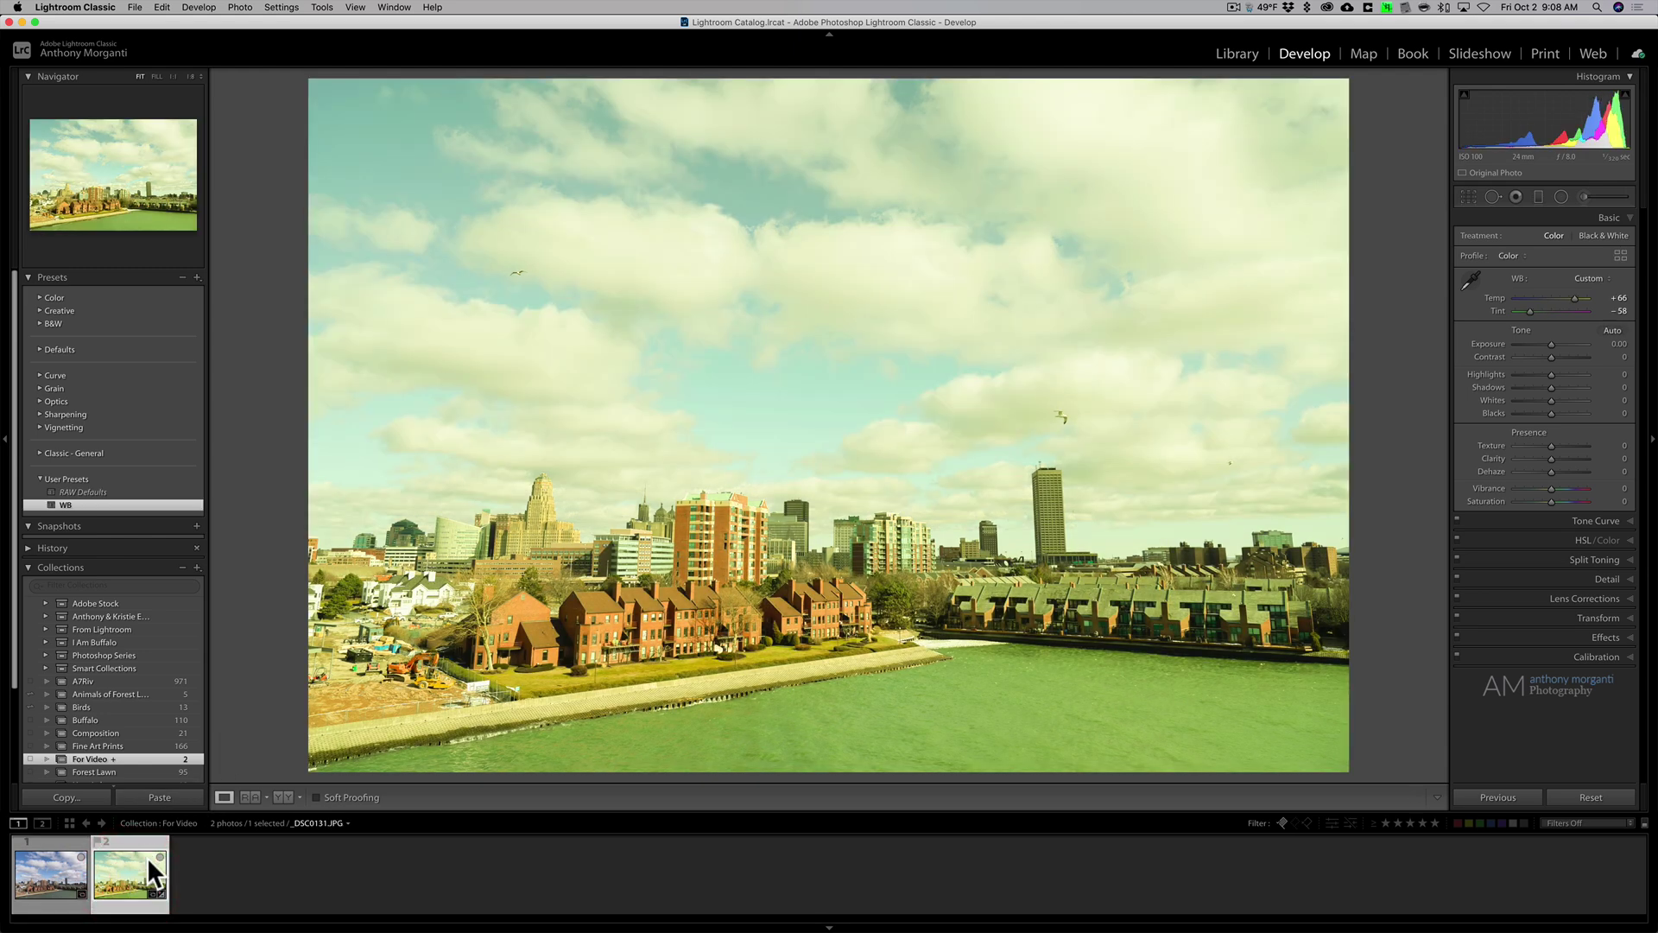
key(super+z)
key(super+z)
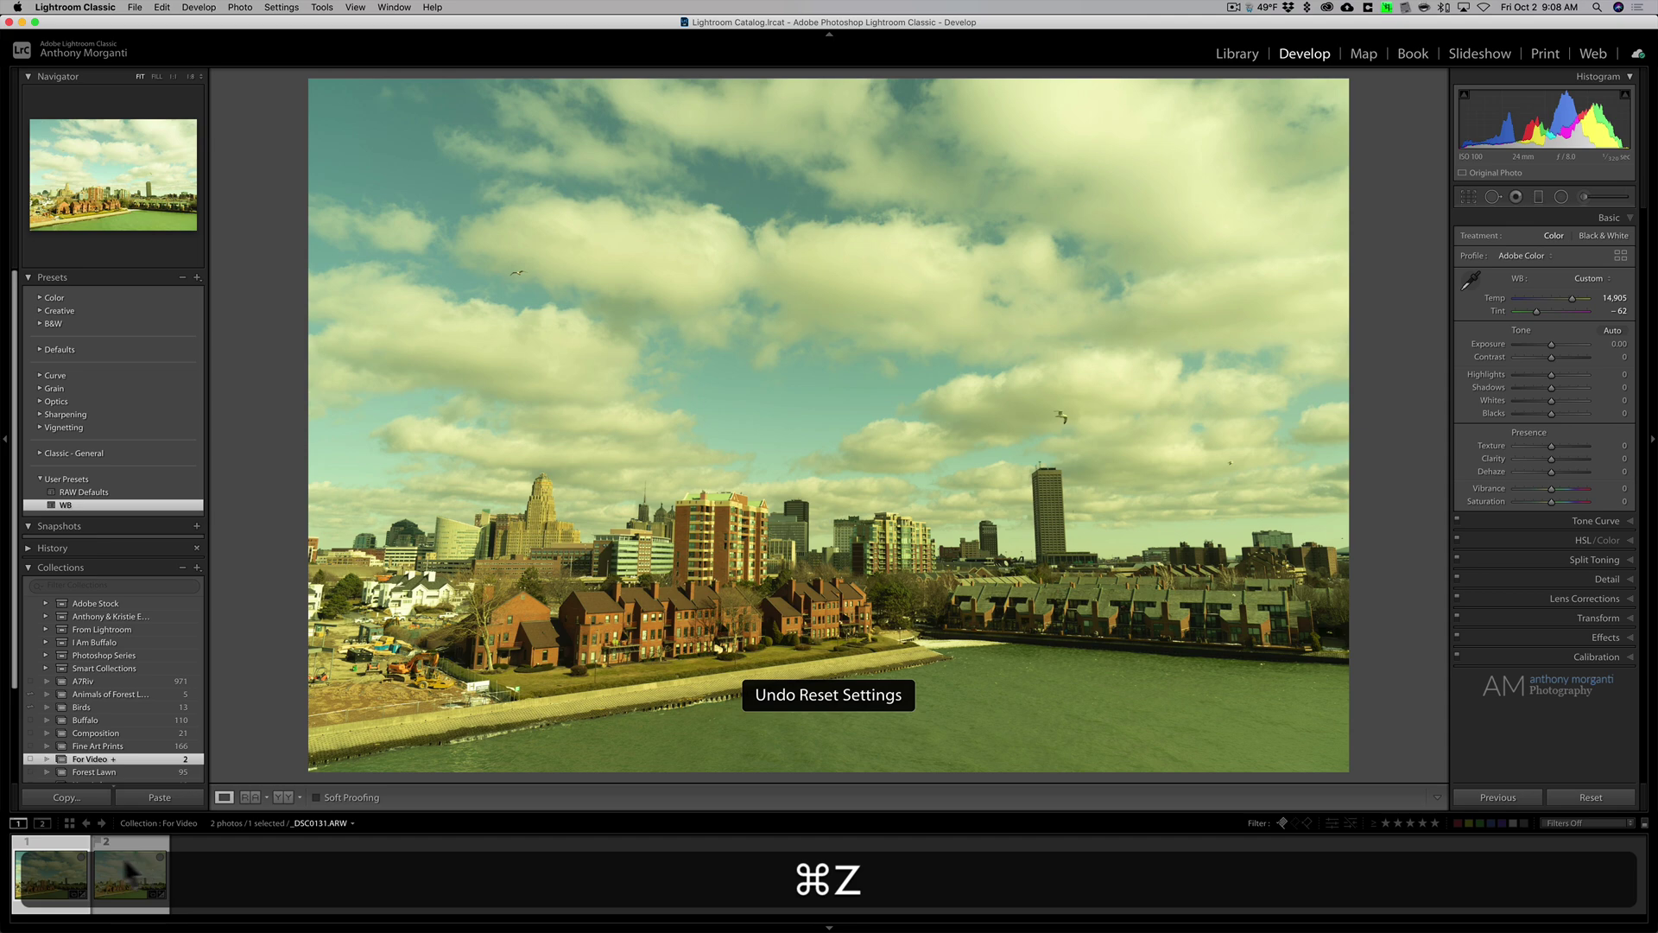
click(124, 864)
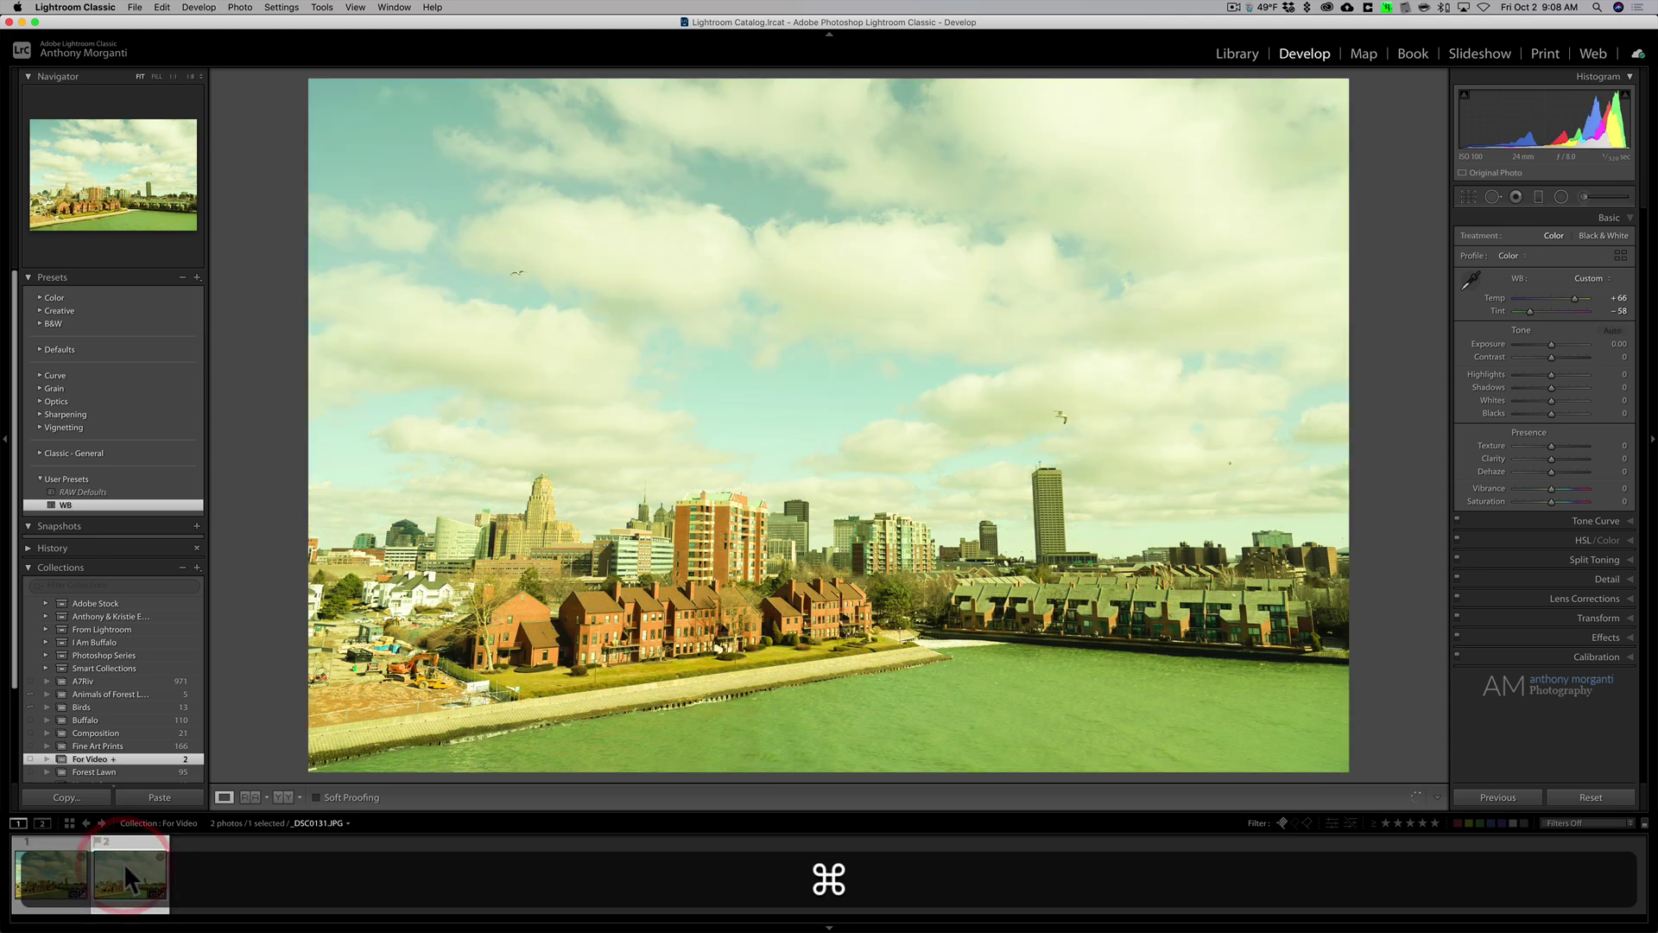
key(super+z)
key(super+z)
key(super+z)
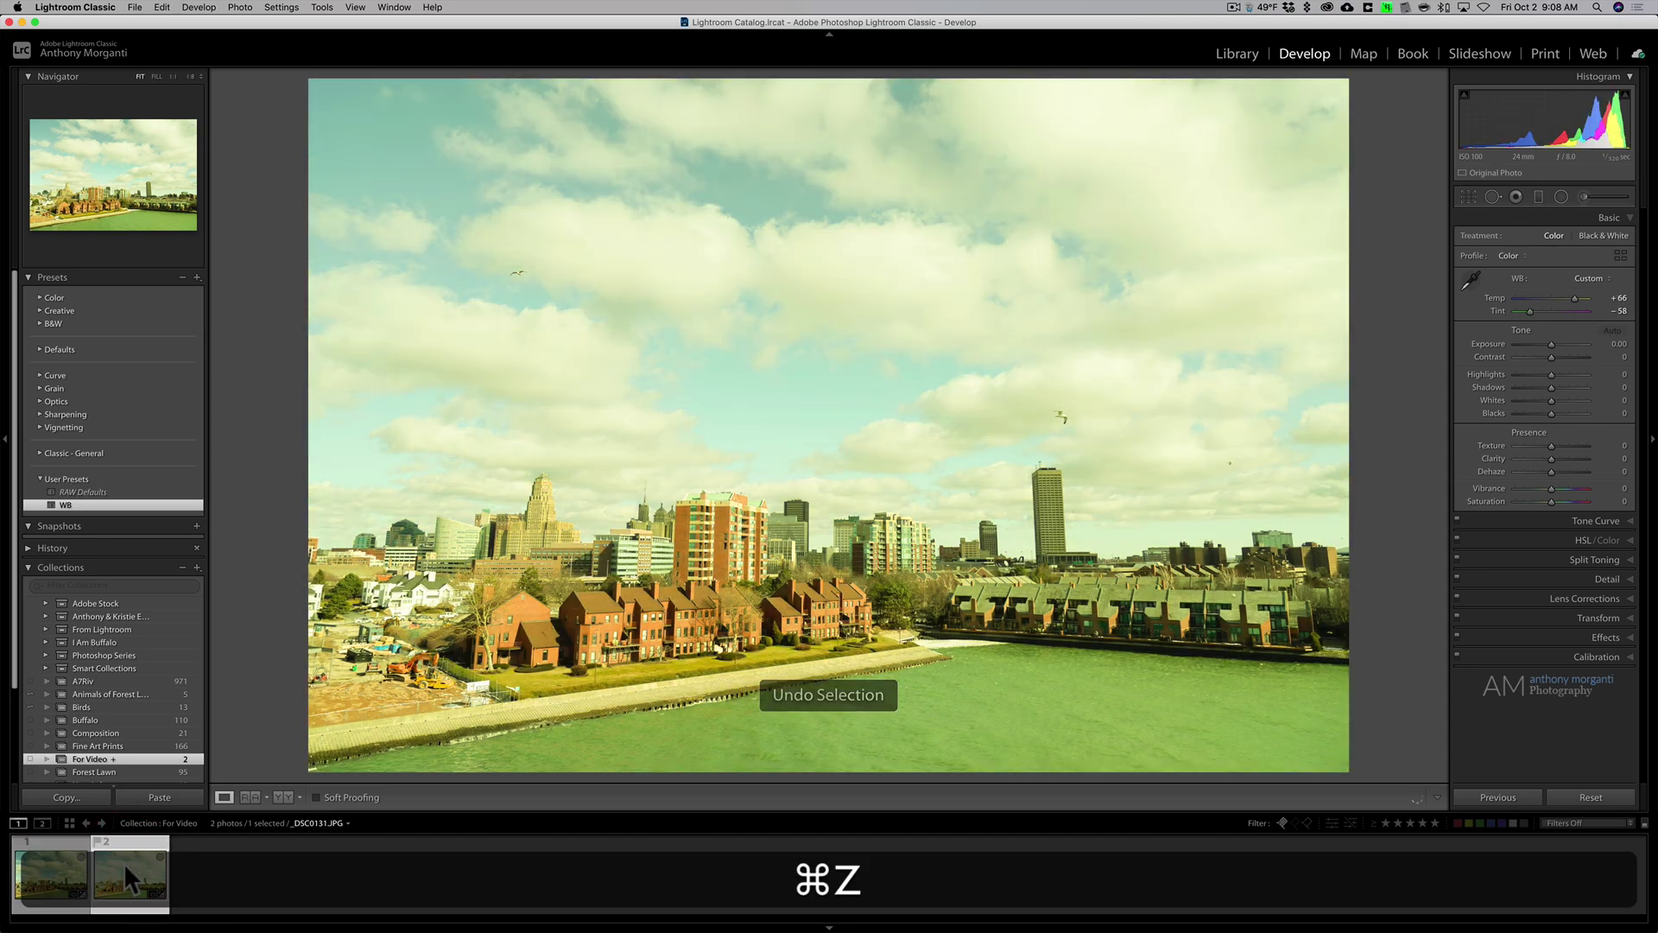
key(super+z)
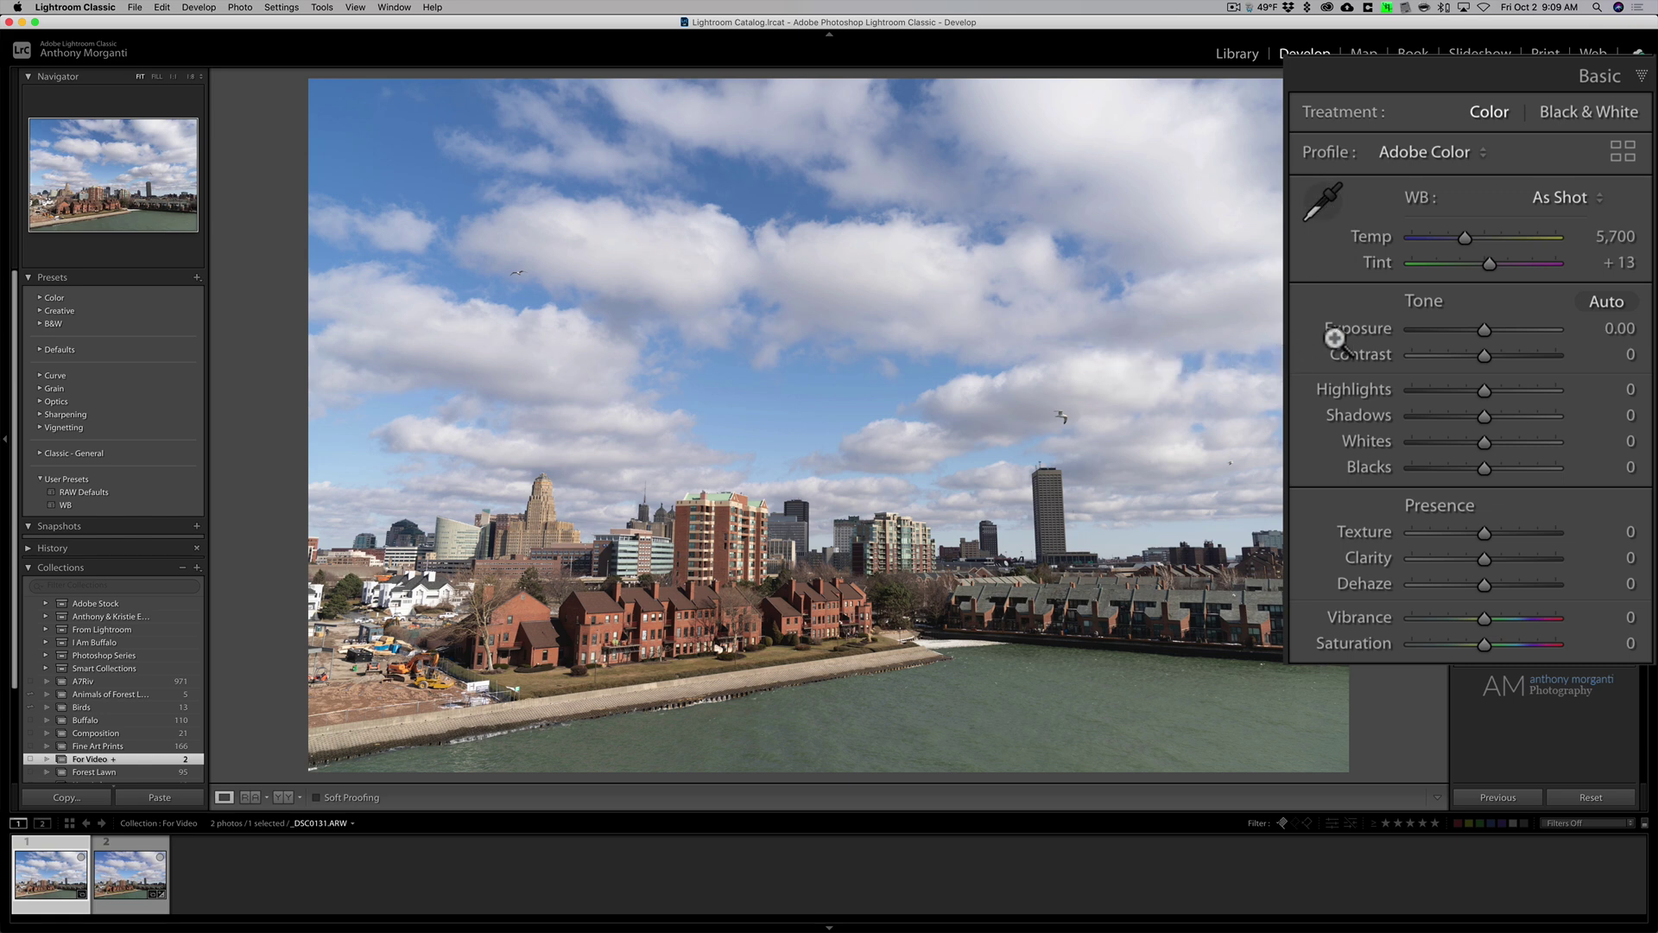
Sample the same white cloud in the upper middle of the raw photo and the JPEG as the neutral target with the White Balance Selector.
click(1323, 202)
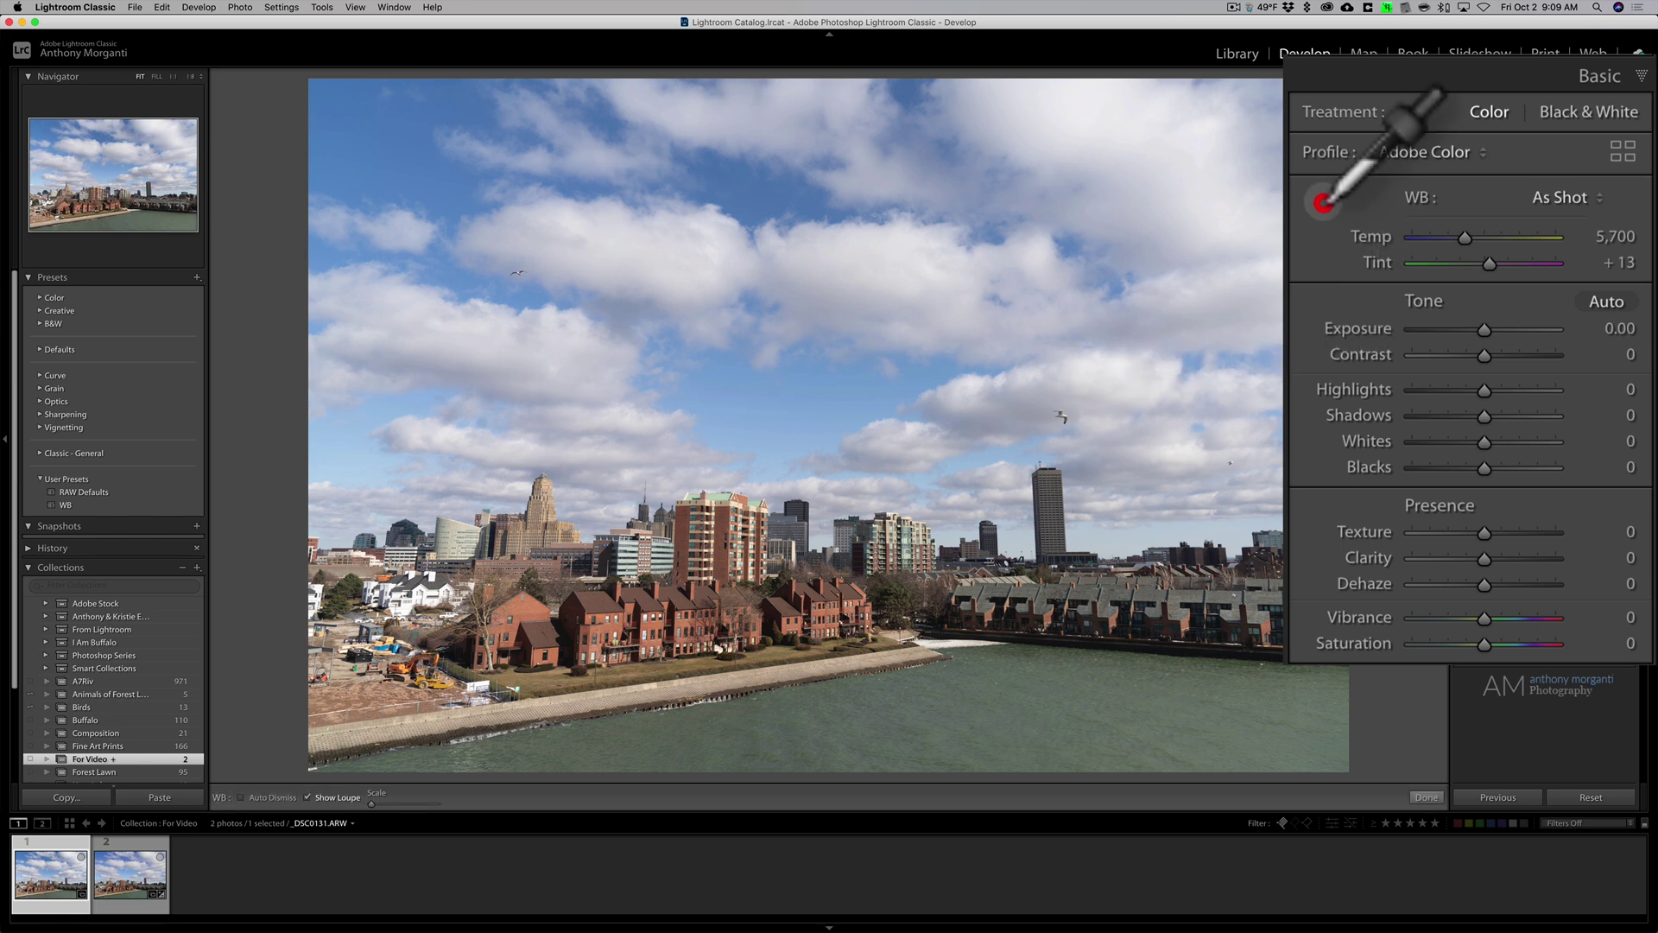
click(905, 237)
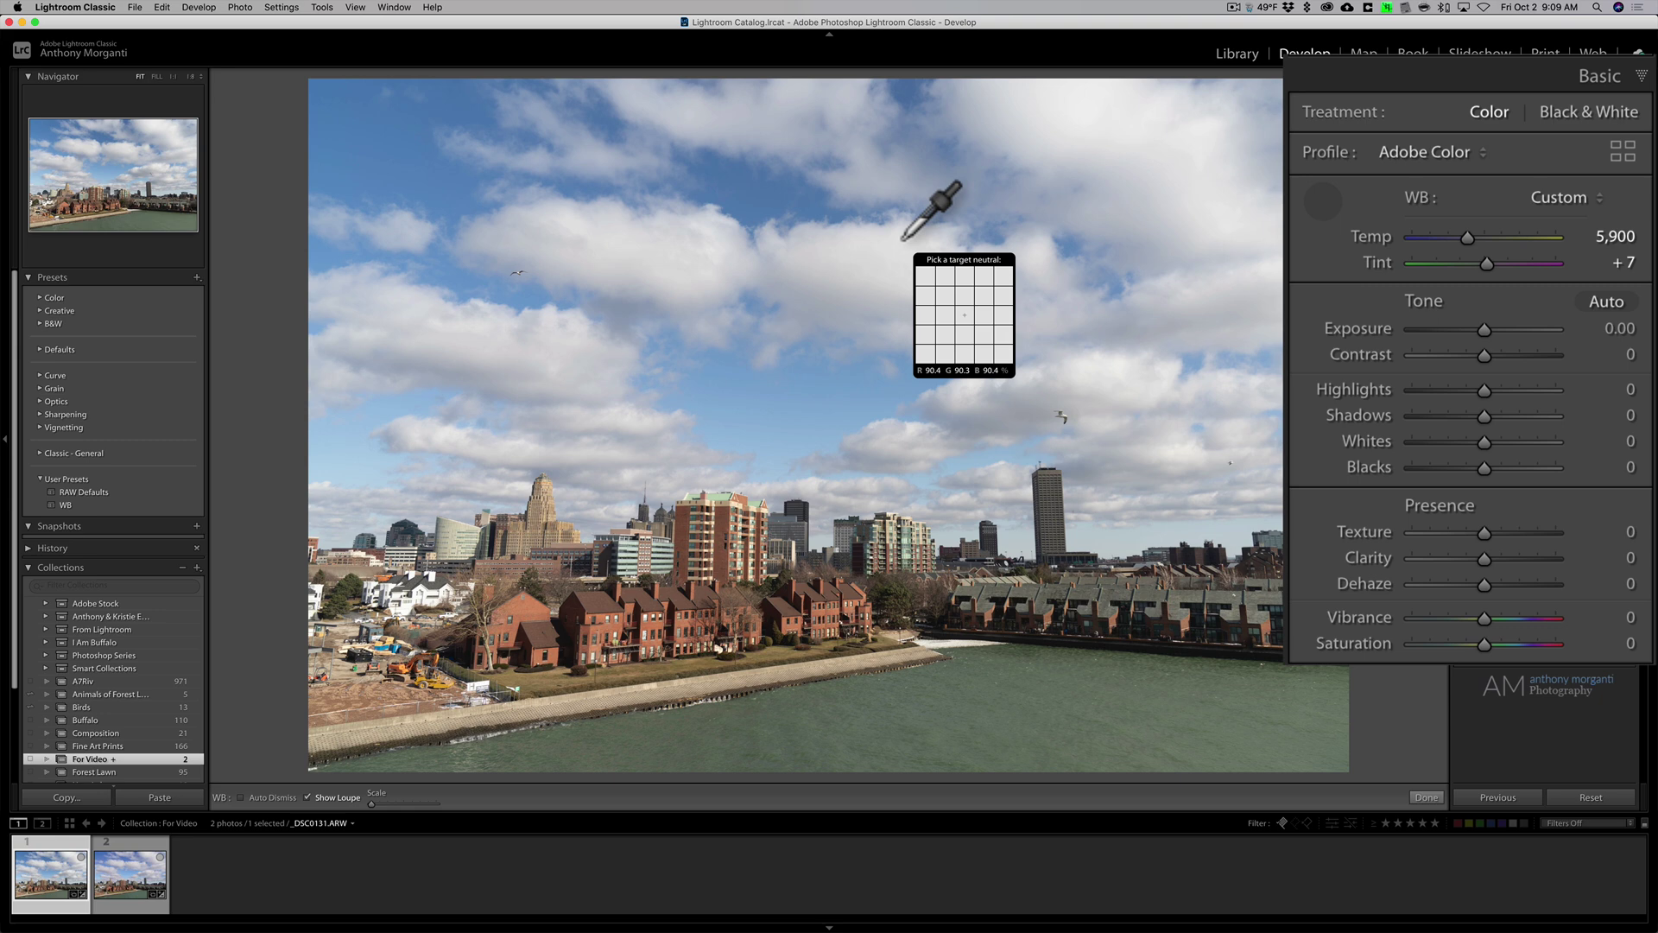
key(Right)
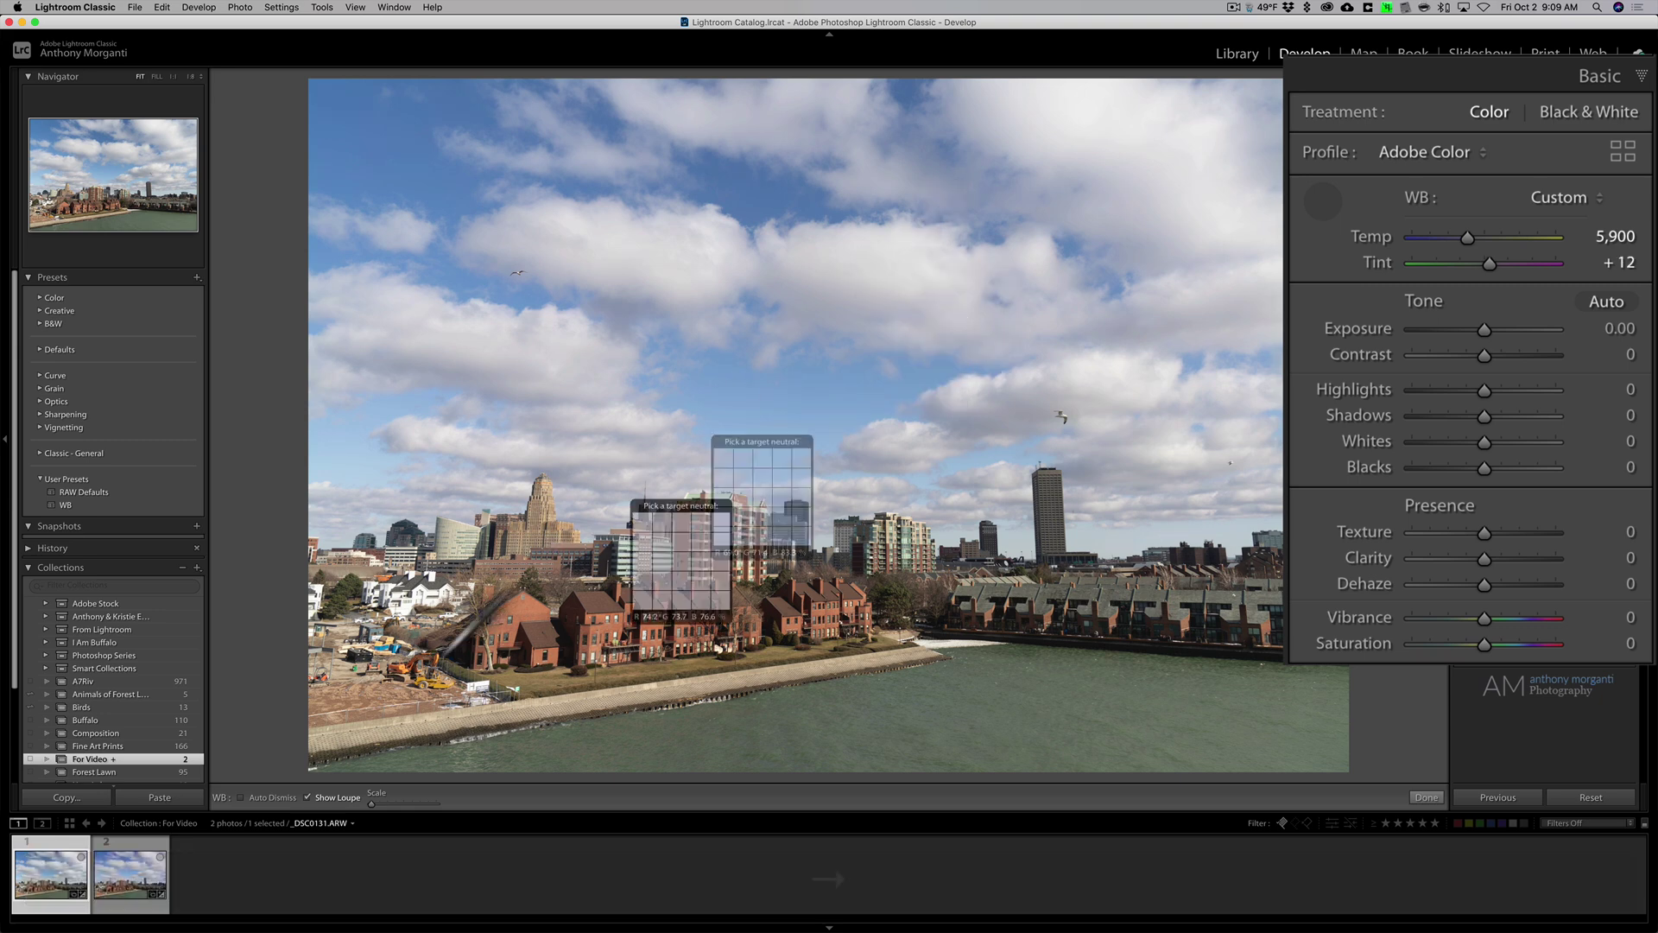
click(108, 898)
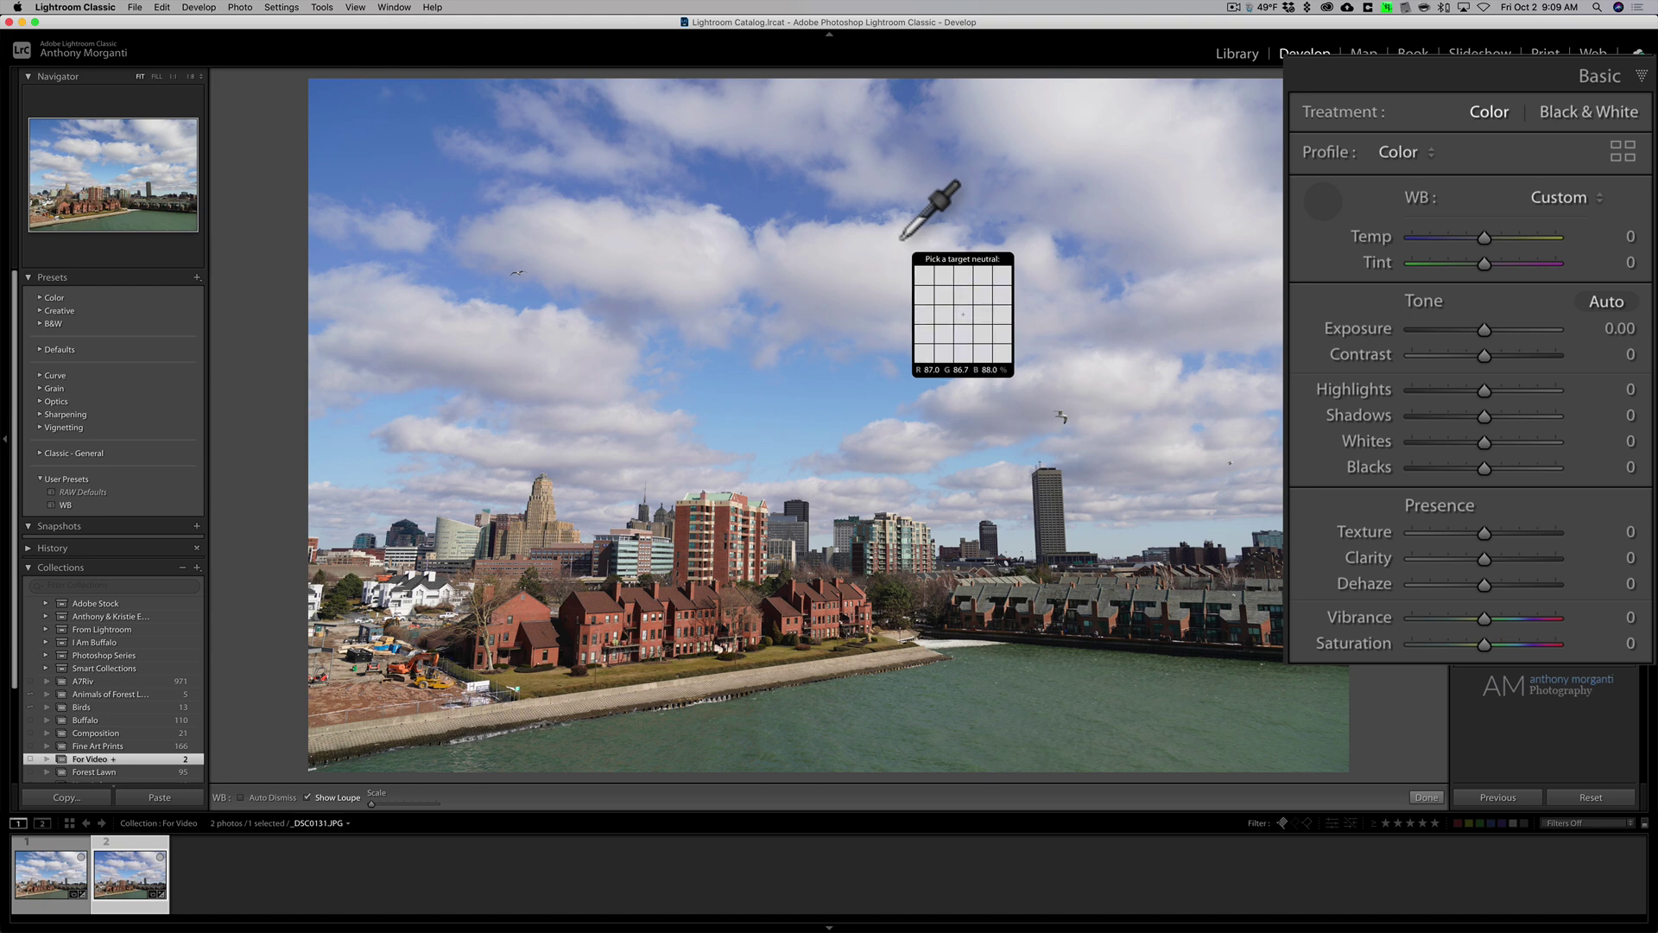
click(897, 237)
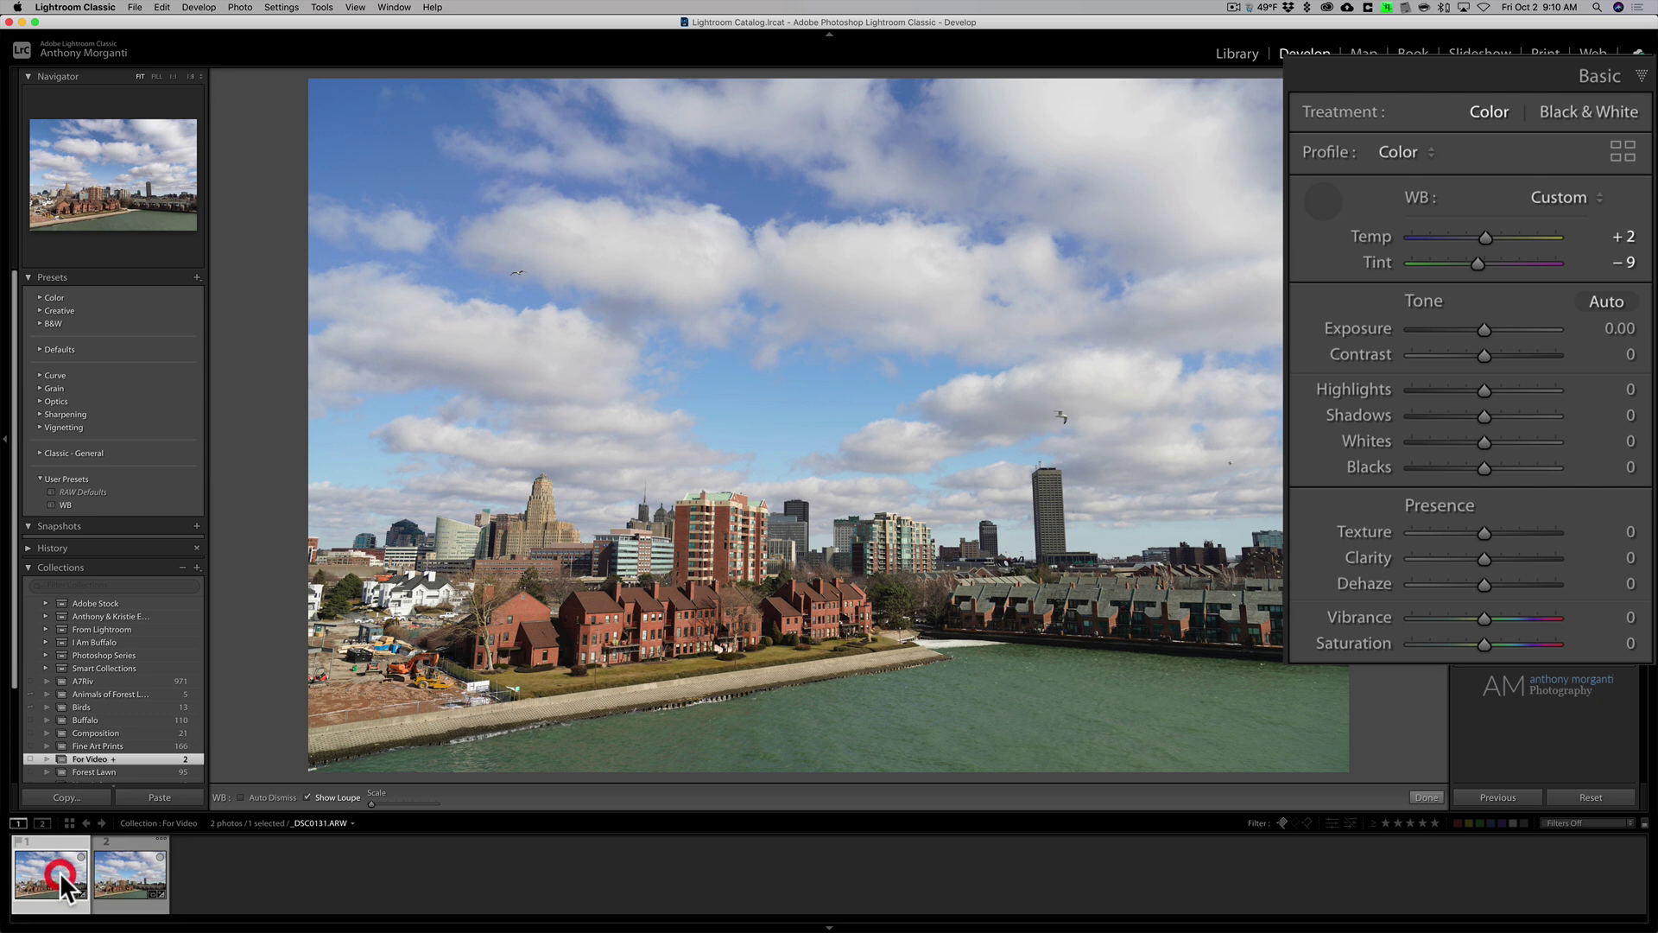
Compare the sampled white balance on the raw photo and the JPEG, and put the White Balance Selector away.
click(126, 868)
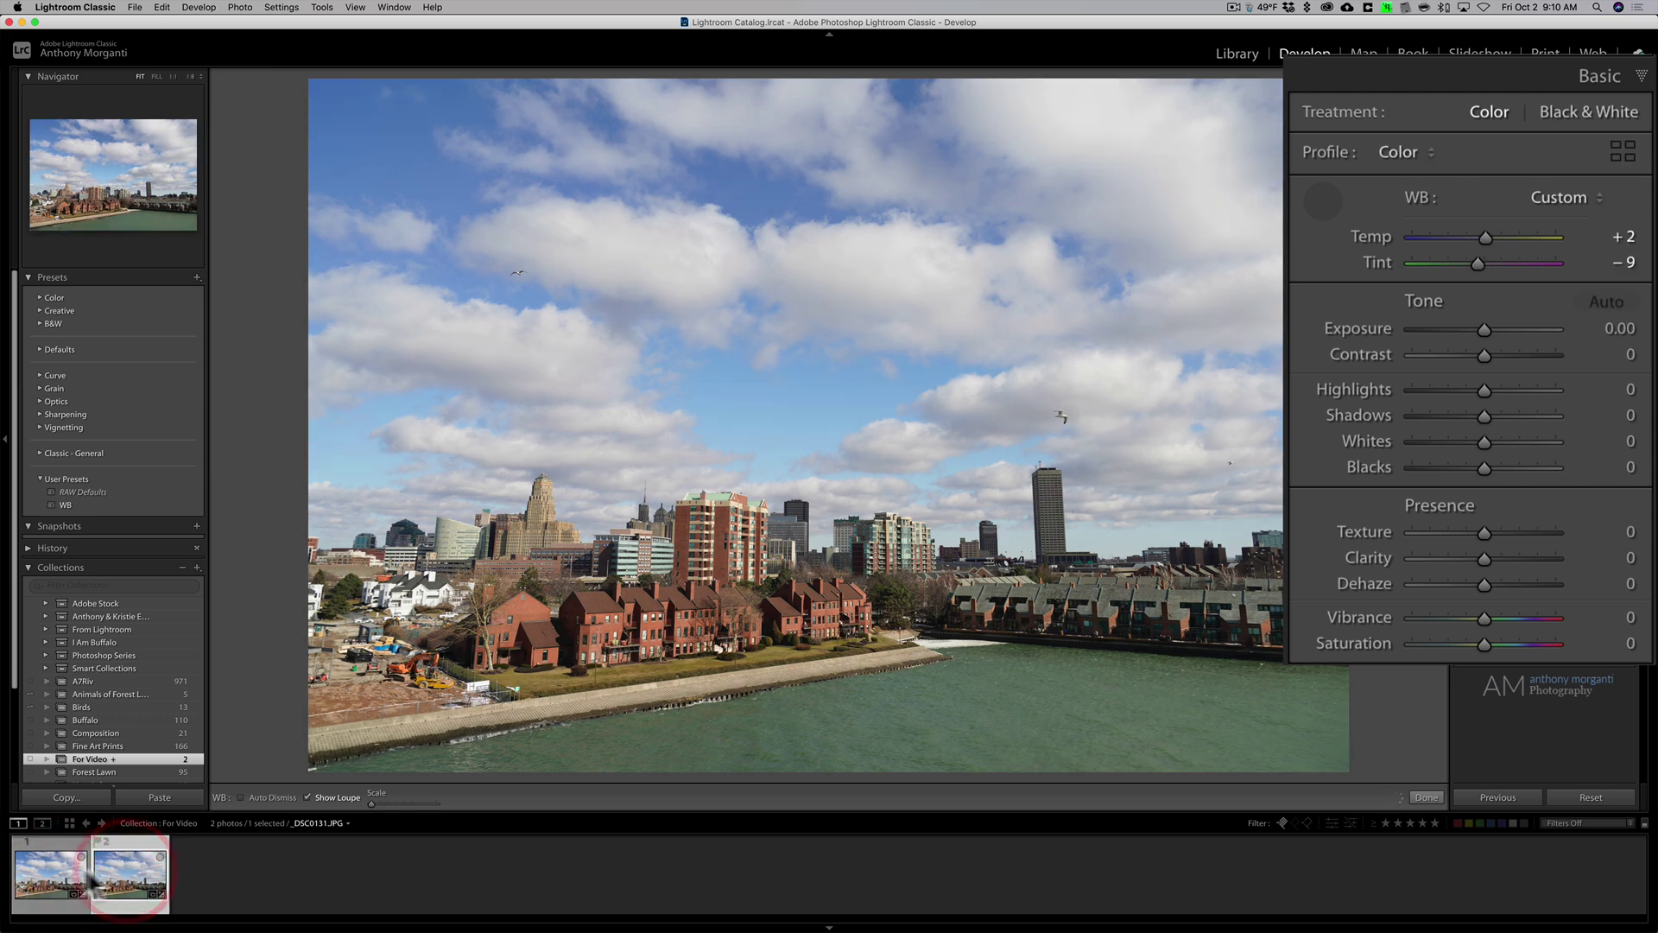
click(55, 868)
click(138, 864)
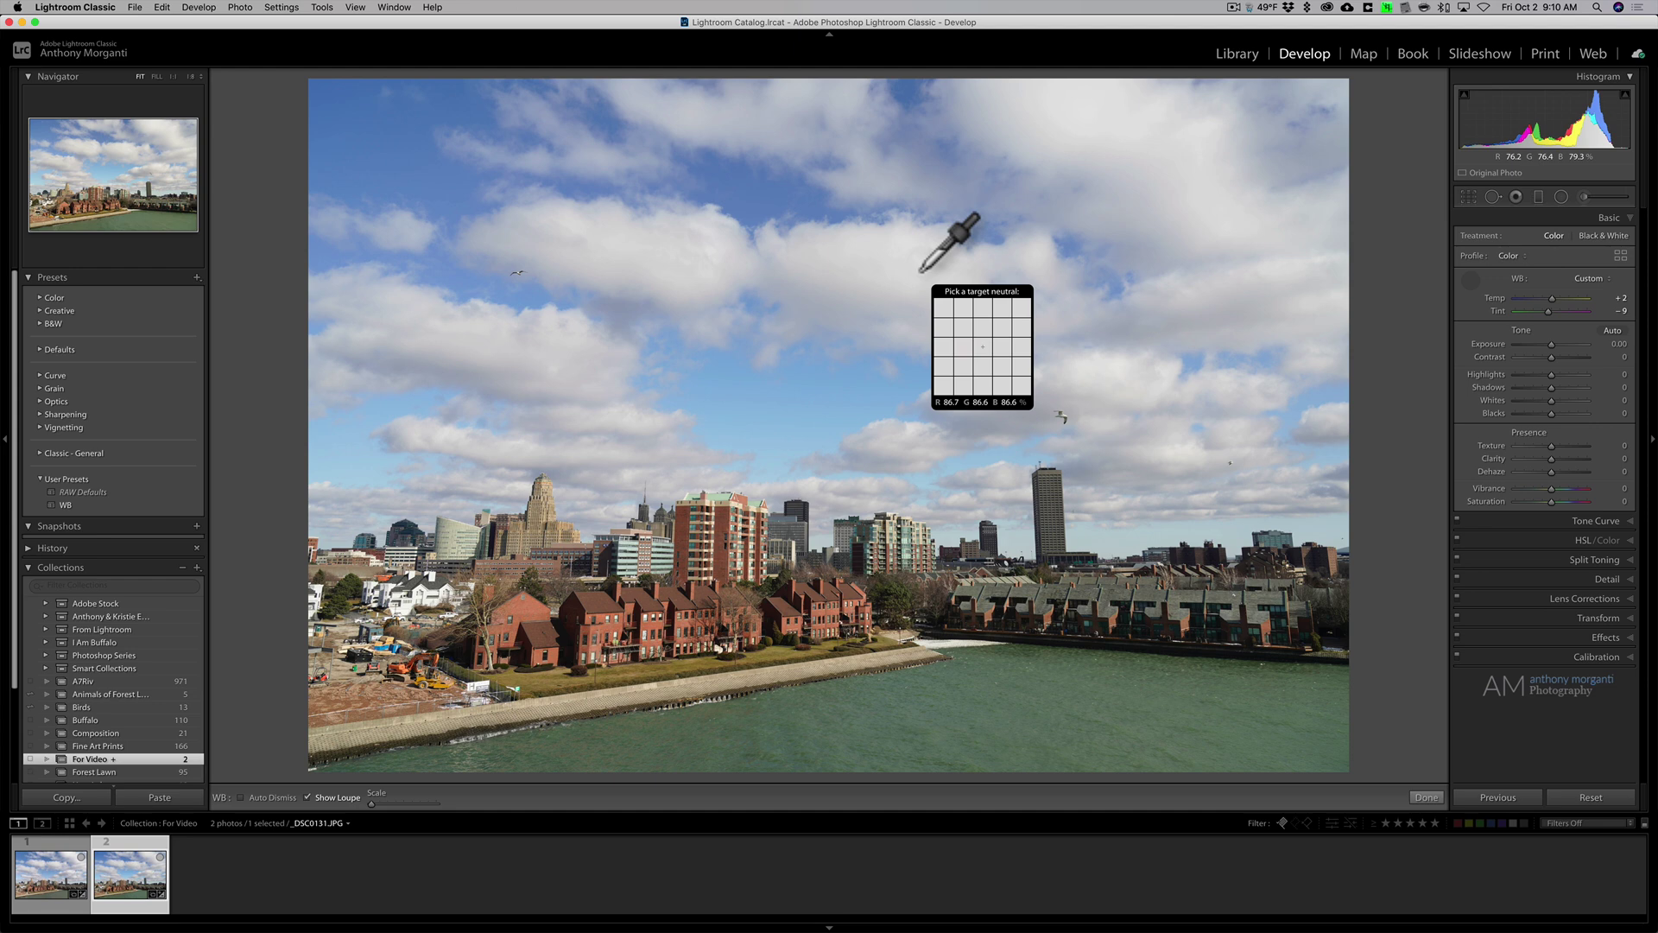
click(1469, 280)
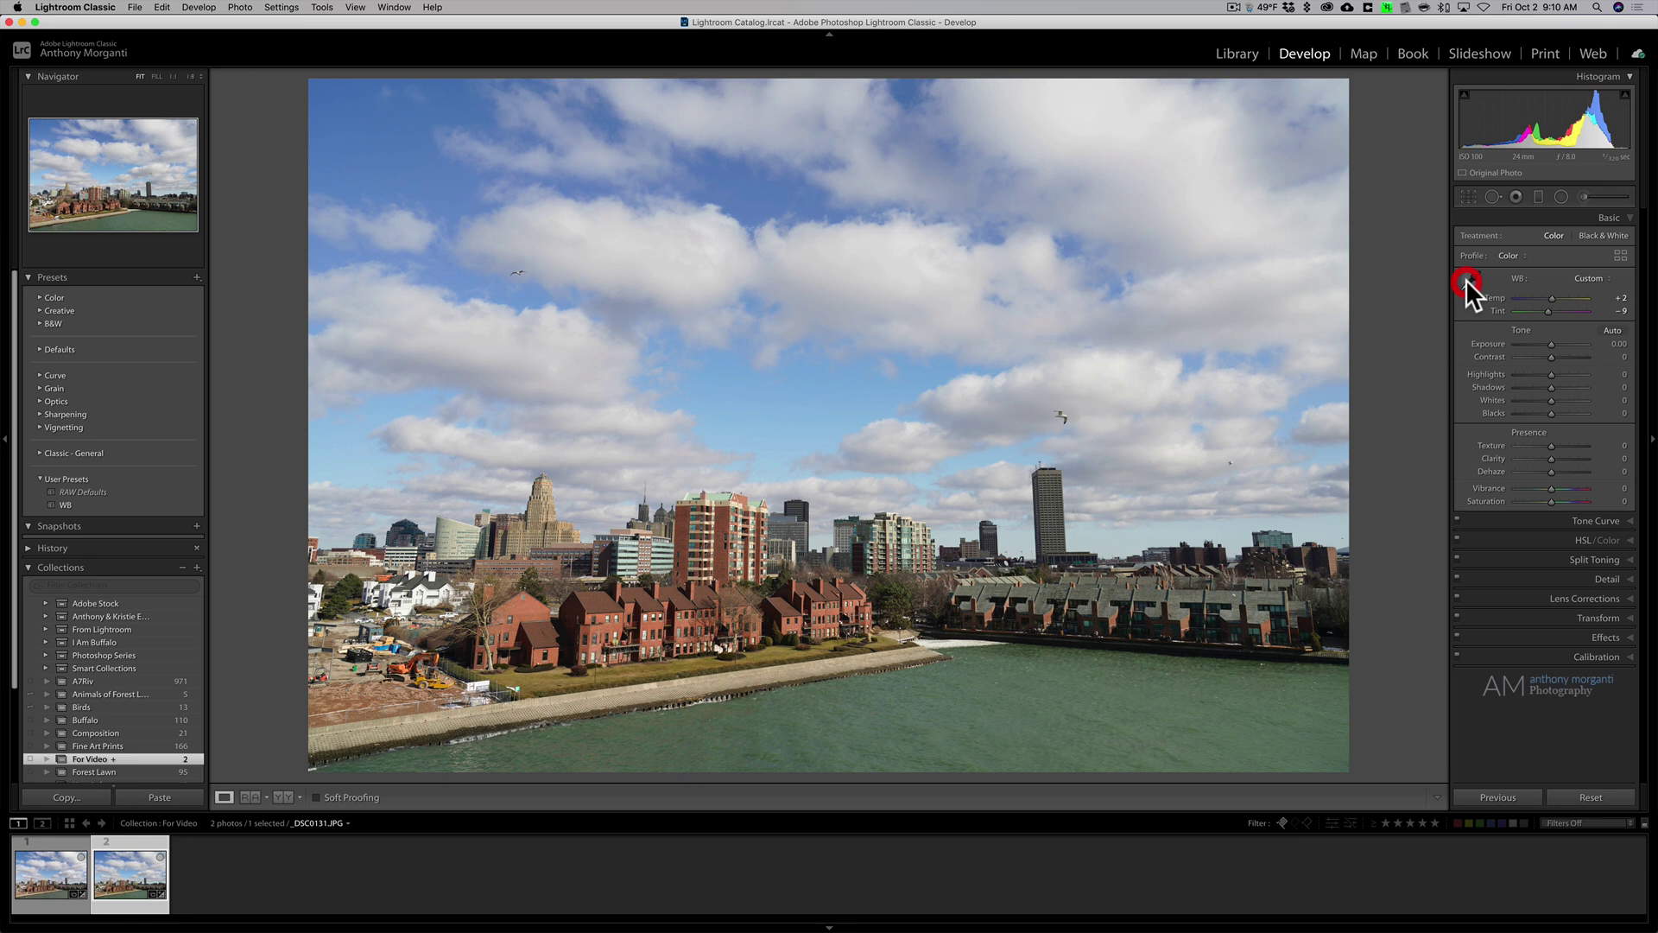